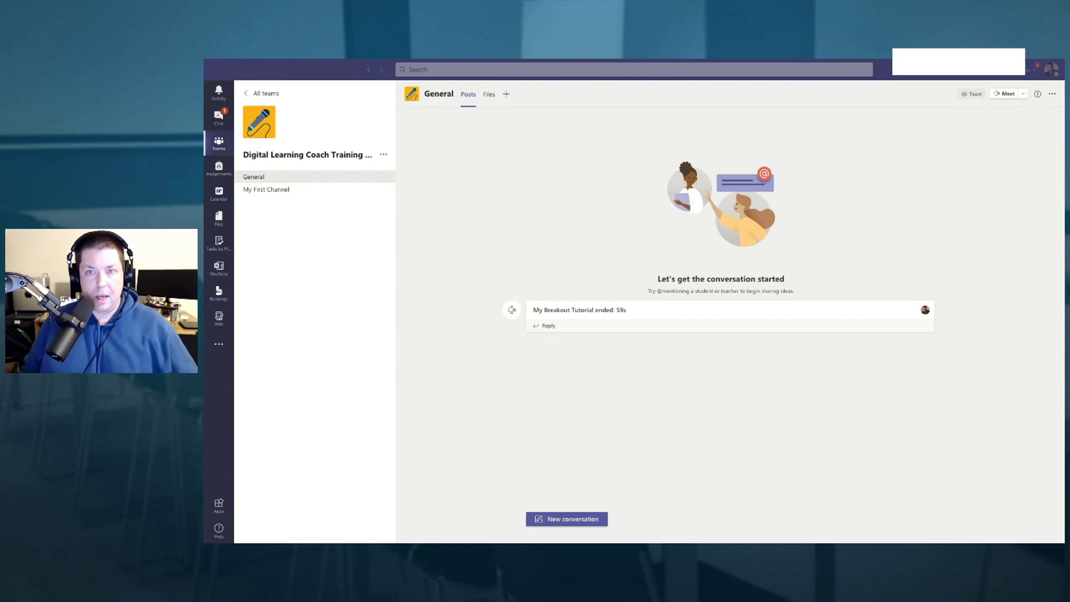
- Review the general application settings and check for updates
{"action": "left_click", "coordinate": [931, 78]}
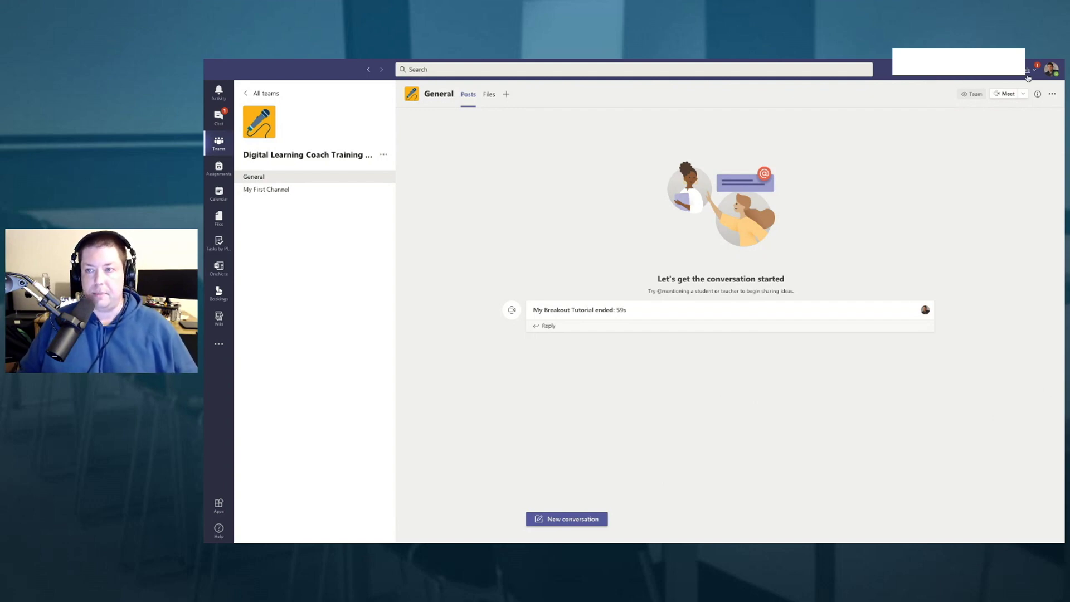
{"action": "left_click", "coordinate": [1049, 71]}
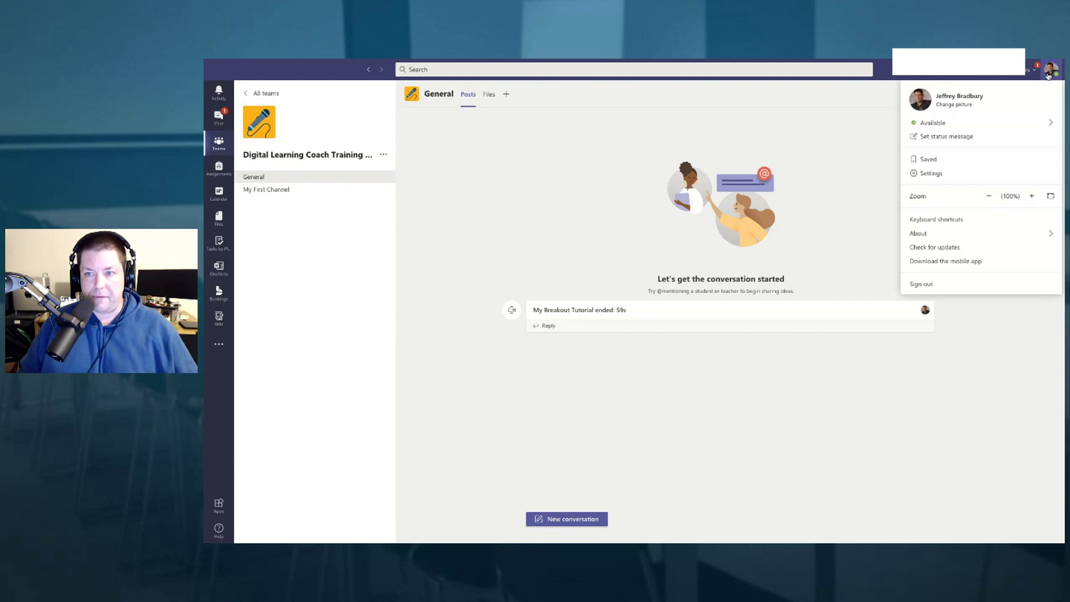
{"action": "left_click", "coordinate": [1005, 171]}
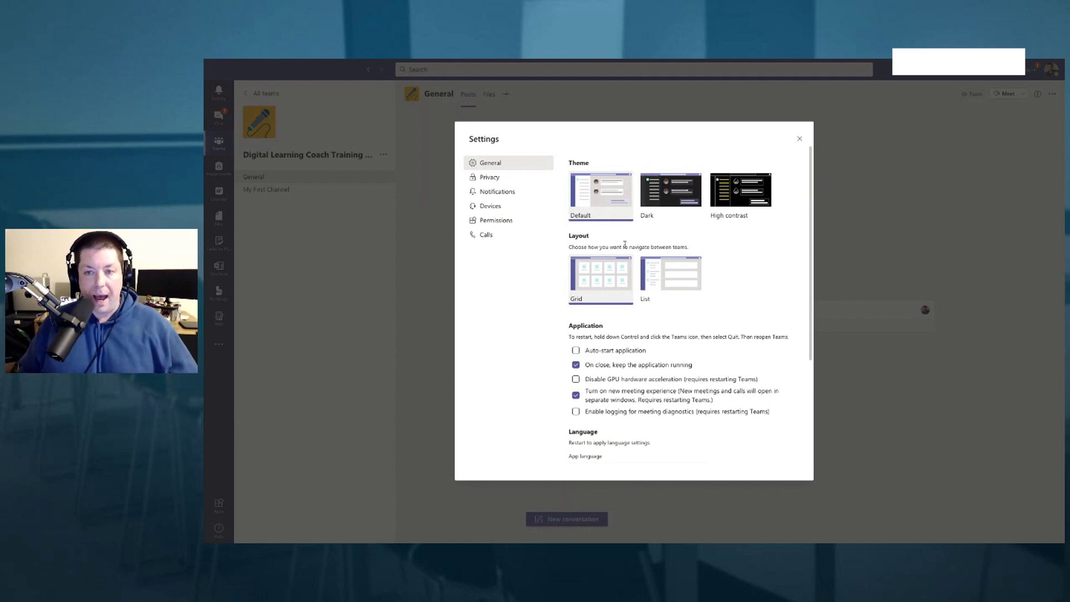
{"action": "left_click", "coordinate": [798, 141]}
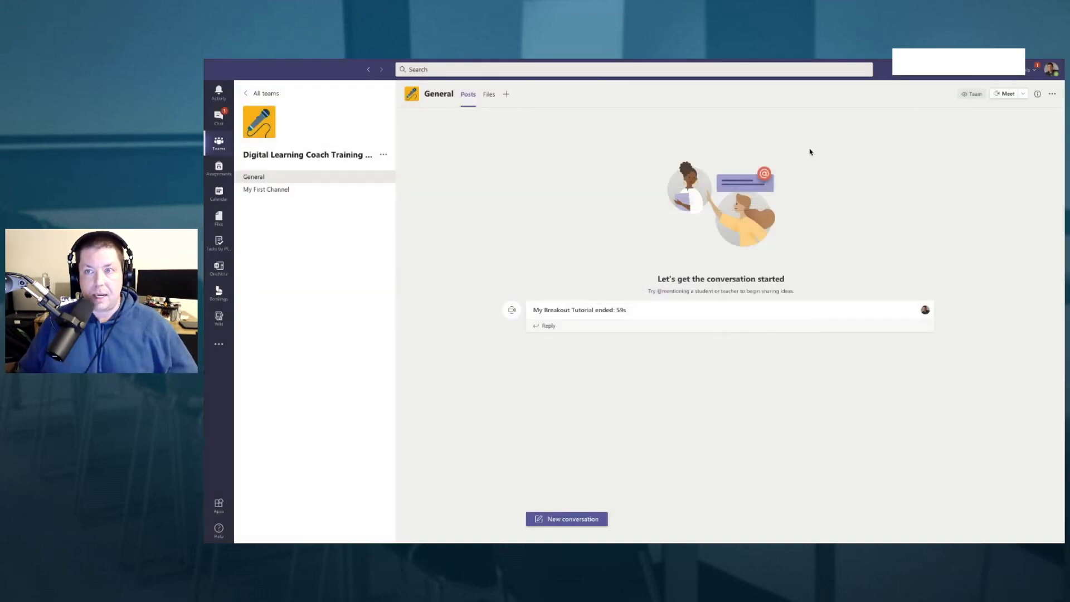
{"action": "left_click", "coordinate": [1047, 73]}
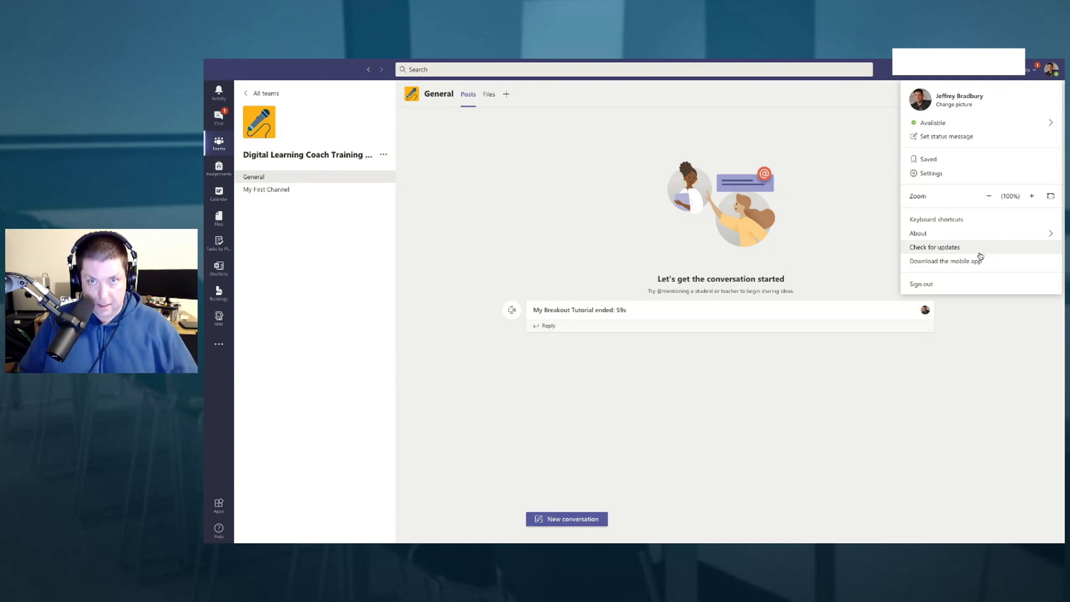
{"action": "left_click", "coordinate": [947, 247]}
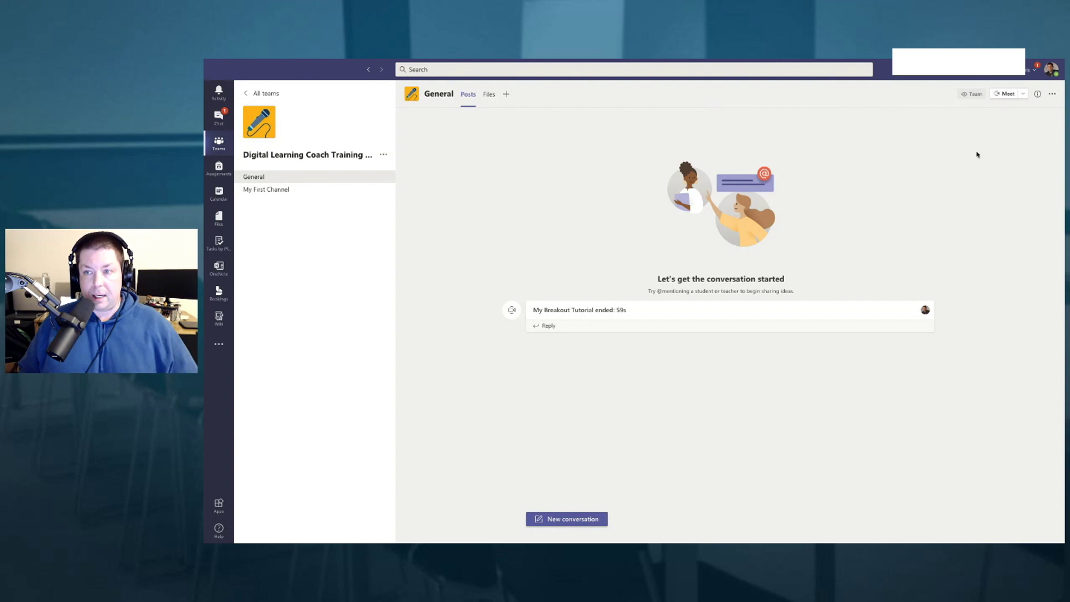
- Start a meeting in the General channel and name it "My Breakout Tutorial"
{"action": "left_click", "coordinate": [1003, 96]}
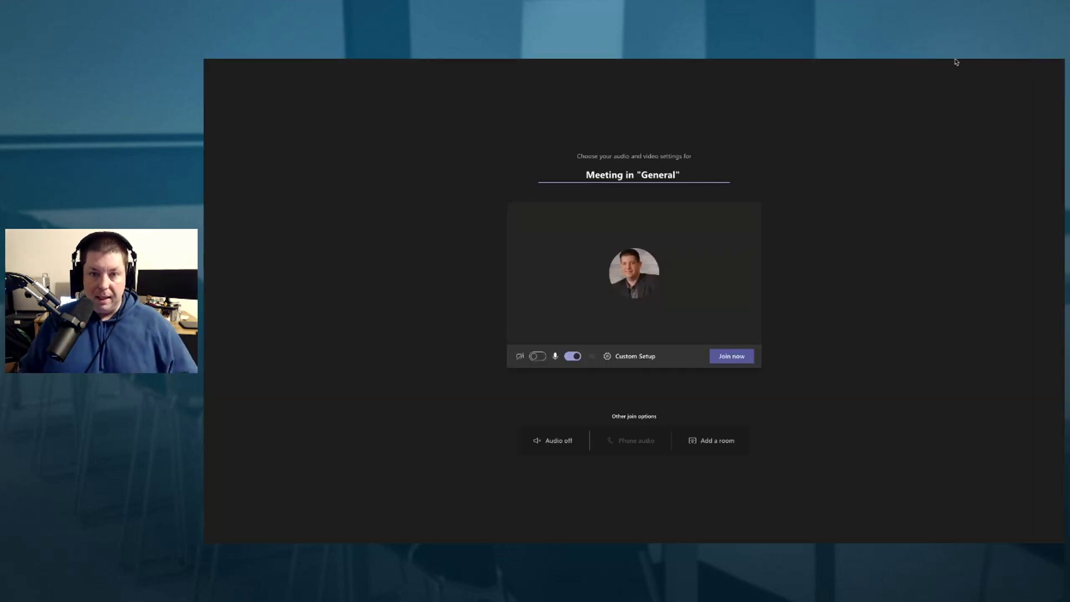
{"action": "triple_click", "coordinate": [622, 174]}
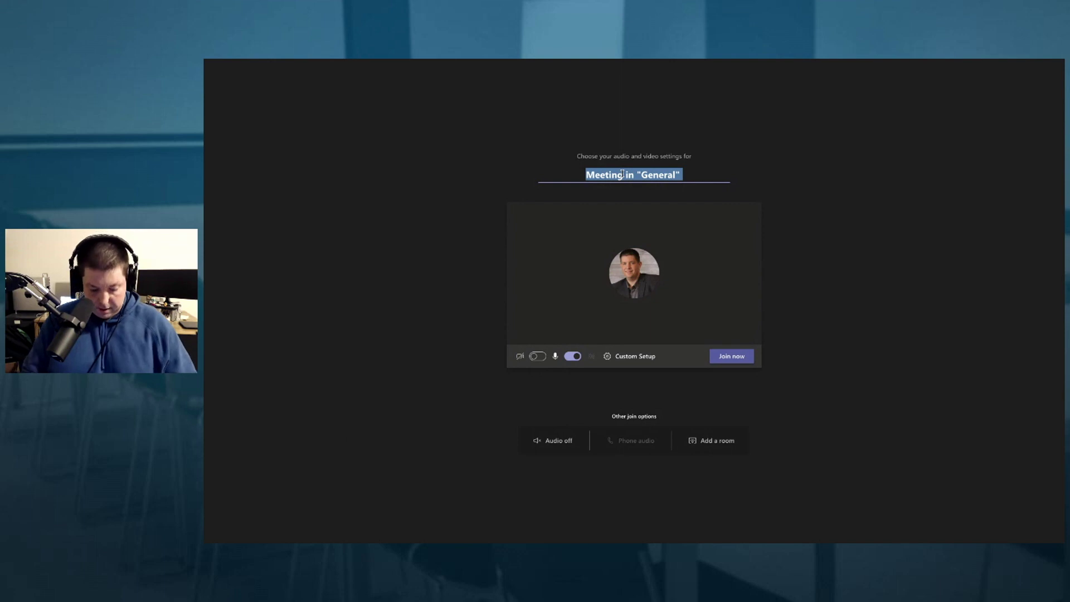
{"action": "type", "text": "My Breakout T"}
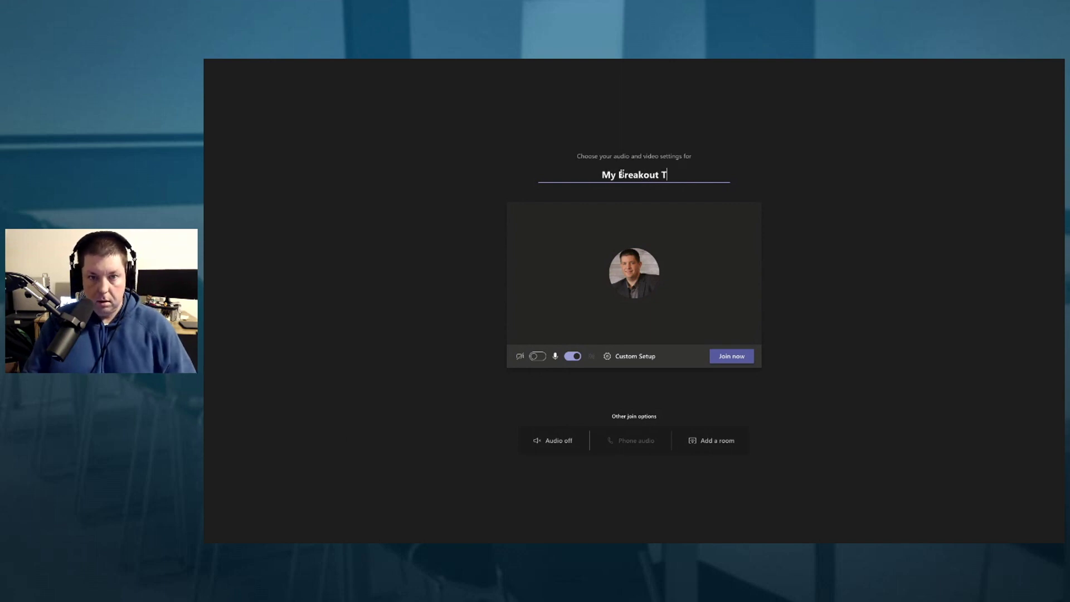
{"action": "type", "text": "utorial"}
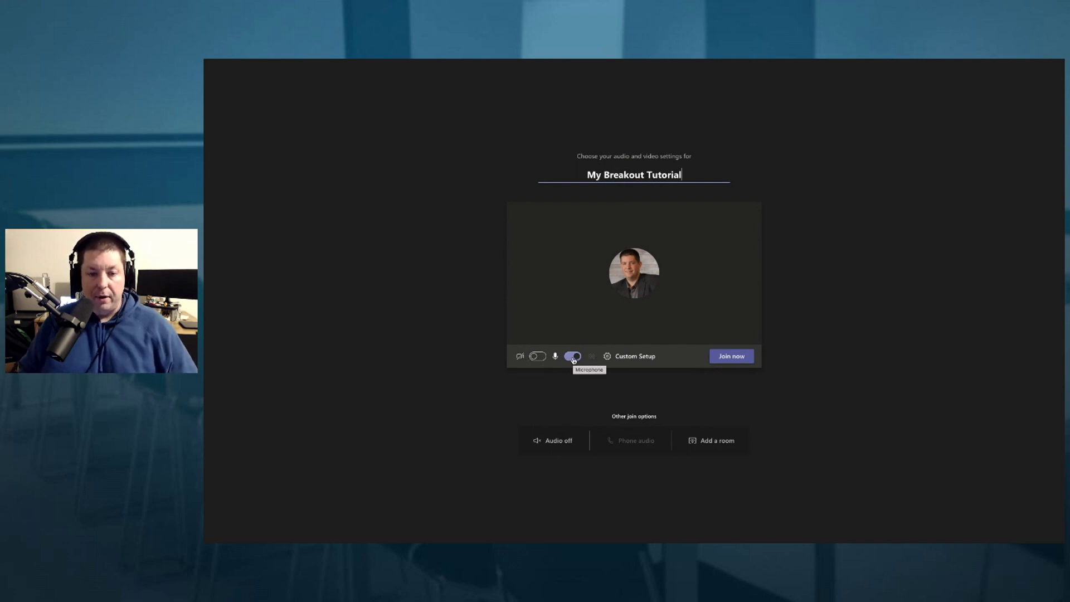
- Set the meeting's audio device to RODECaster Pro Stereo and join the meeting
{"action": "mouse_move", "coordinate": [635, 359]}
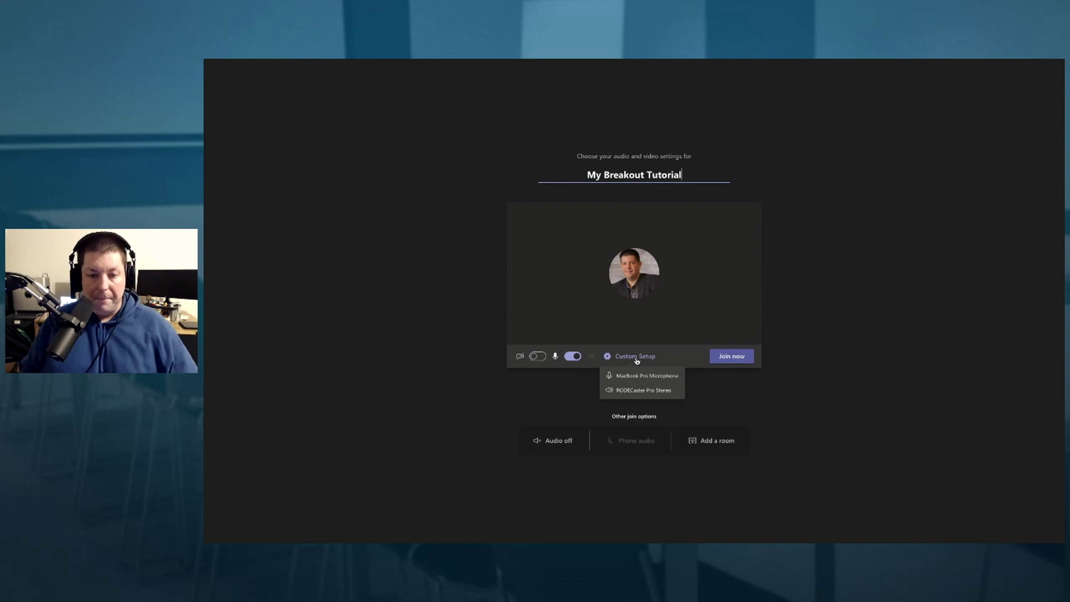
{"action": "left_click", "coordinate": [635, 356]}
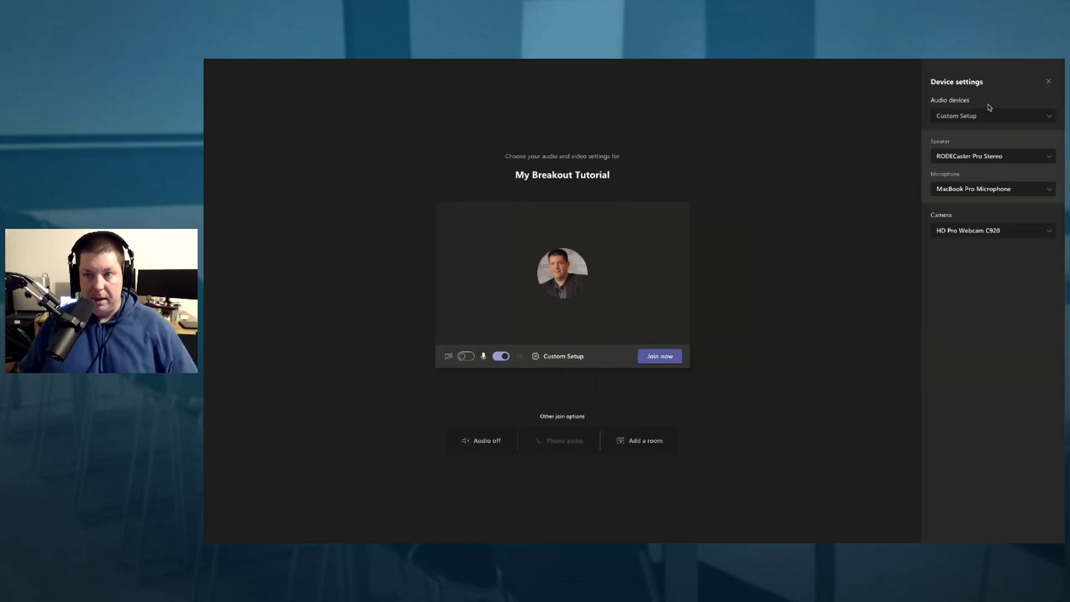
{"action": "left_click", "coordinate": [989, 115]}
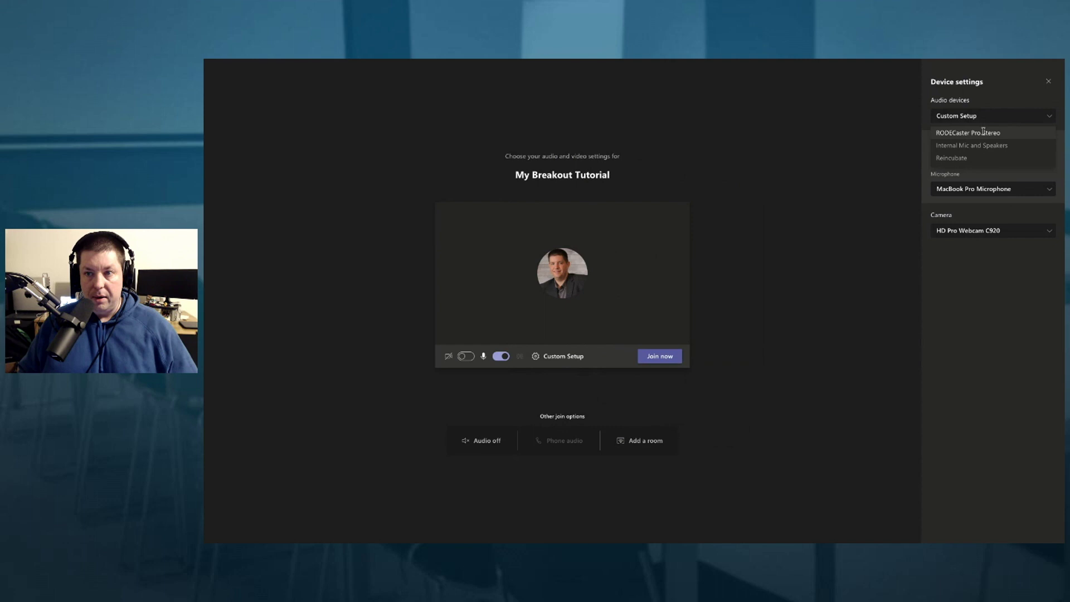
{"action": "left_click", "coordinate": [984, 133]}
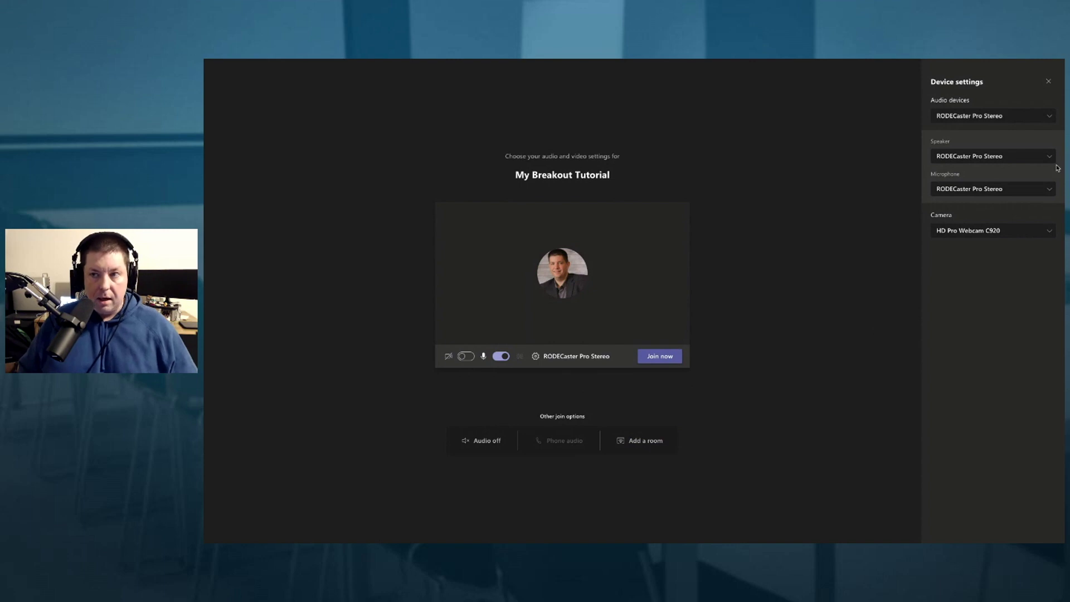
{"action": "left_click", "coordinate": [1048, 85]}
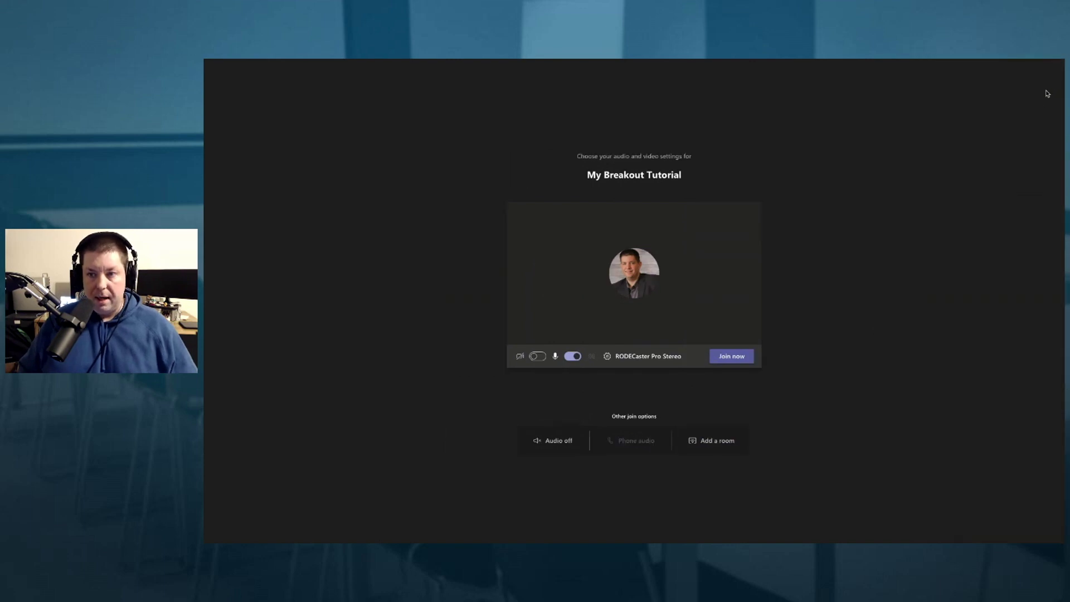
{"action": "left_click", "coordinate": [732, 357]}
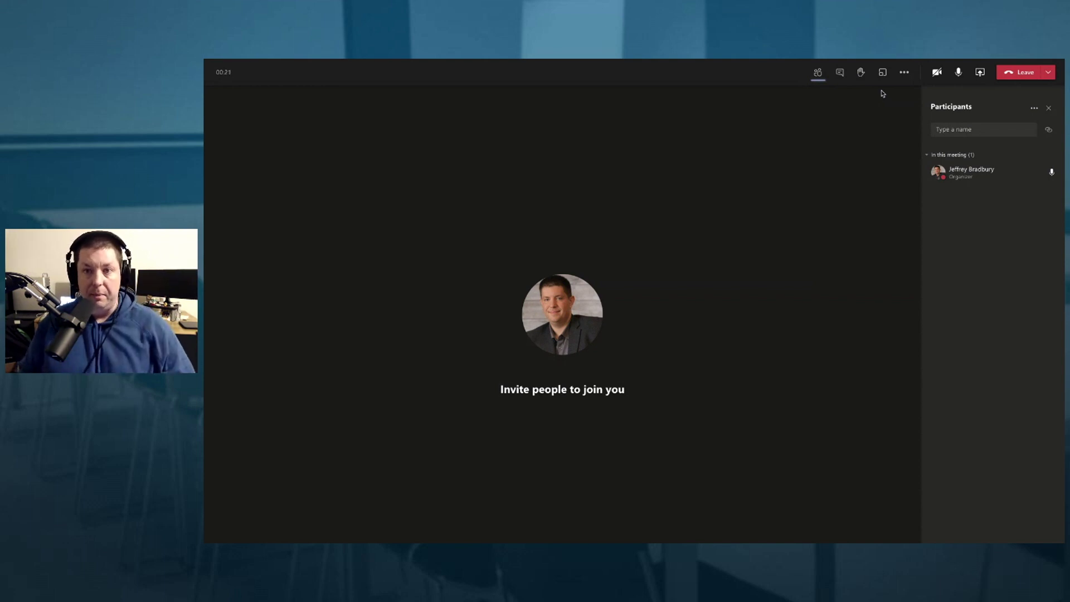
- Hide and reshow the participants list, and examine the options available for the organizer and the guest
{"action": "left_click", "coordinate": [817, 72]}
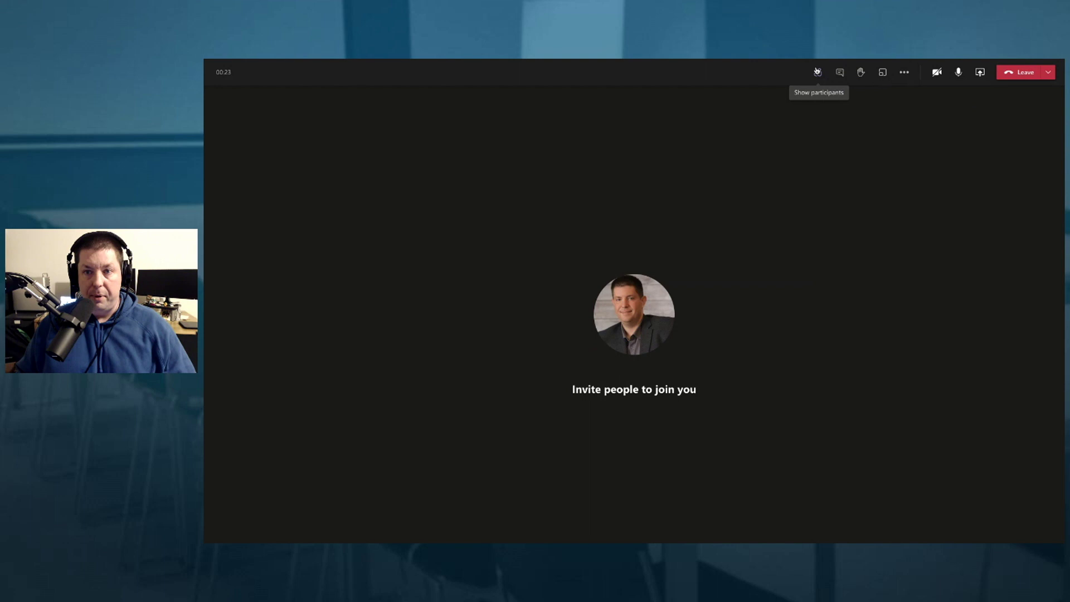
{"action": "left_click", "coordinate": [817, 72]}
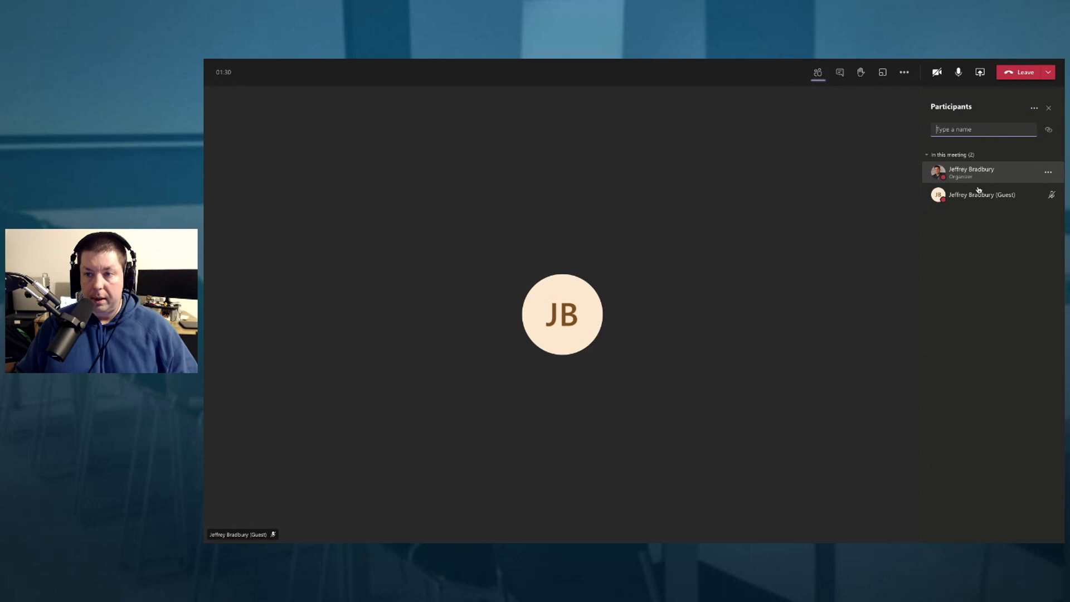
{"action": "left_click", "coordinate": [1048, 174]}
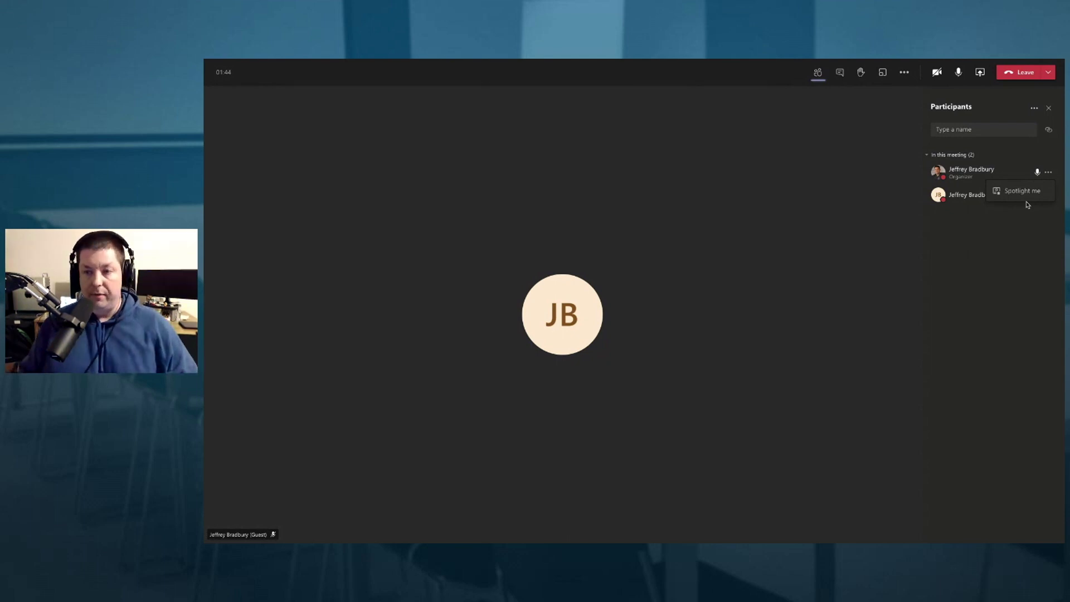
{"action": "left_click", "coordinate": [1048, 195]}
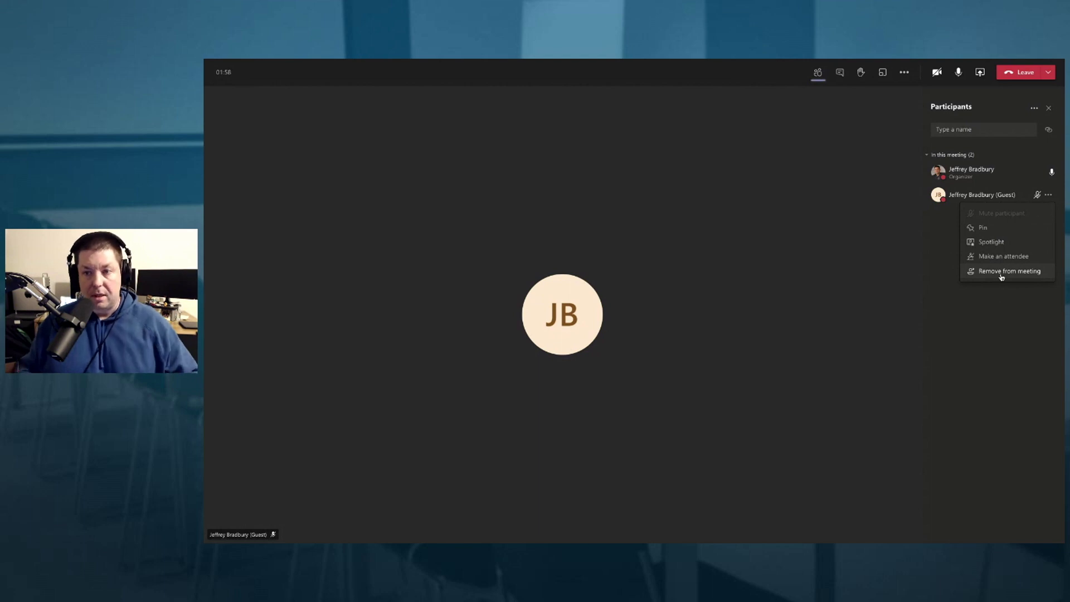
{"action": "left_click", "coordinate": [947, 168]}
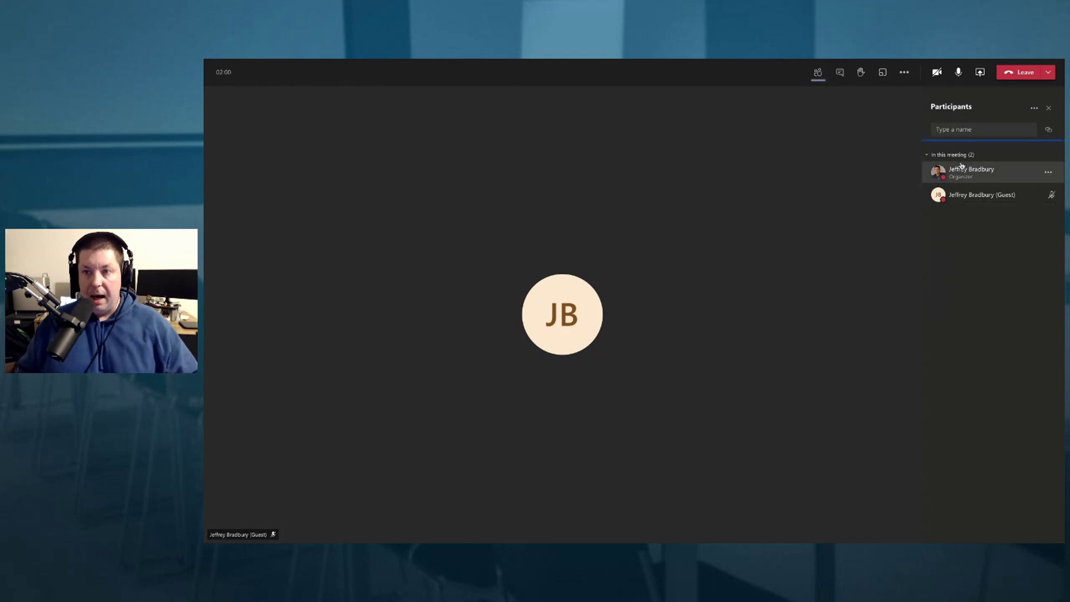
- Download the meeting's attendance list and close the participants list
{"action": "left_click", "coordinate": [1035, 110]}
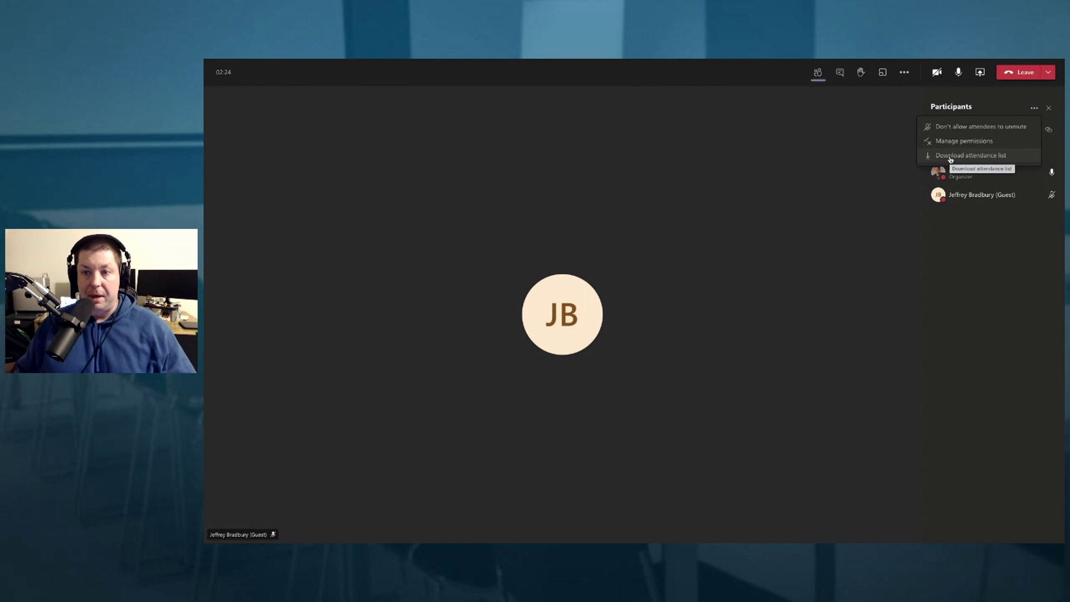
{"action": "left_click", "coordinate": [950, 157]}
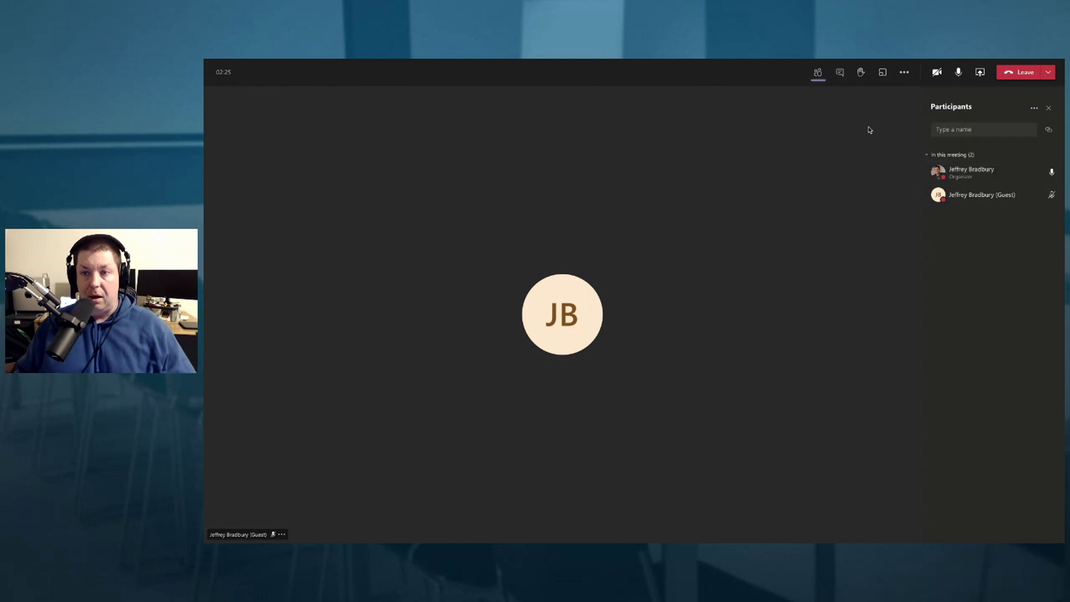
{"action": "left_click", "coordinate": [1048, 107]}
- Open the meeting chat and send the message "Hello"
{"action": "left_click", "coordinate": [840, 72]}
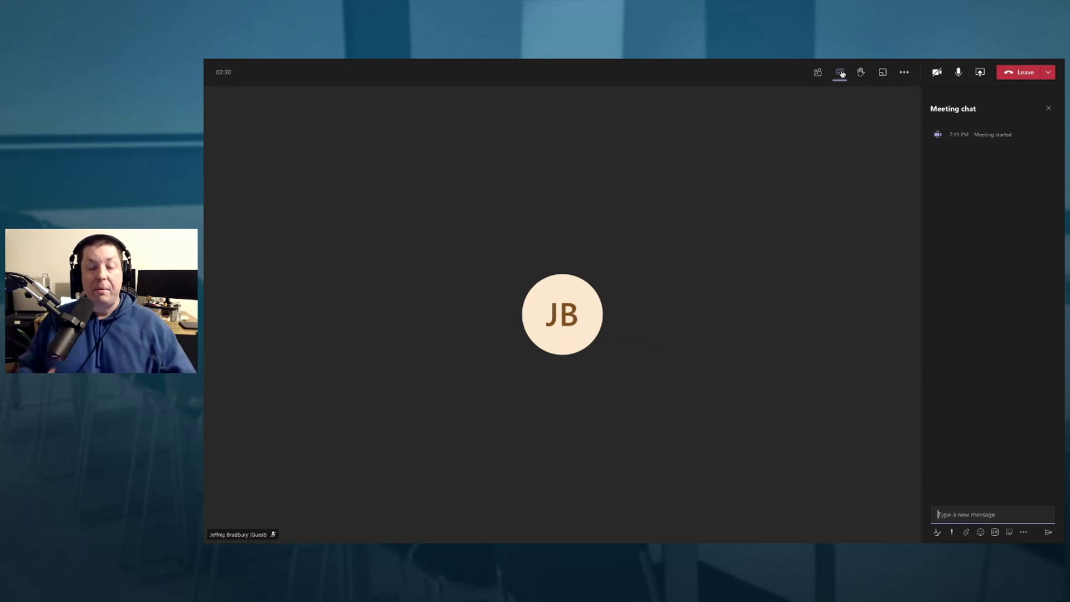
{"action": "left_click", "coordinate": [965, 514]}
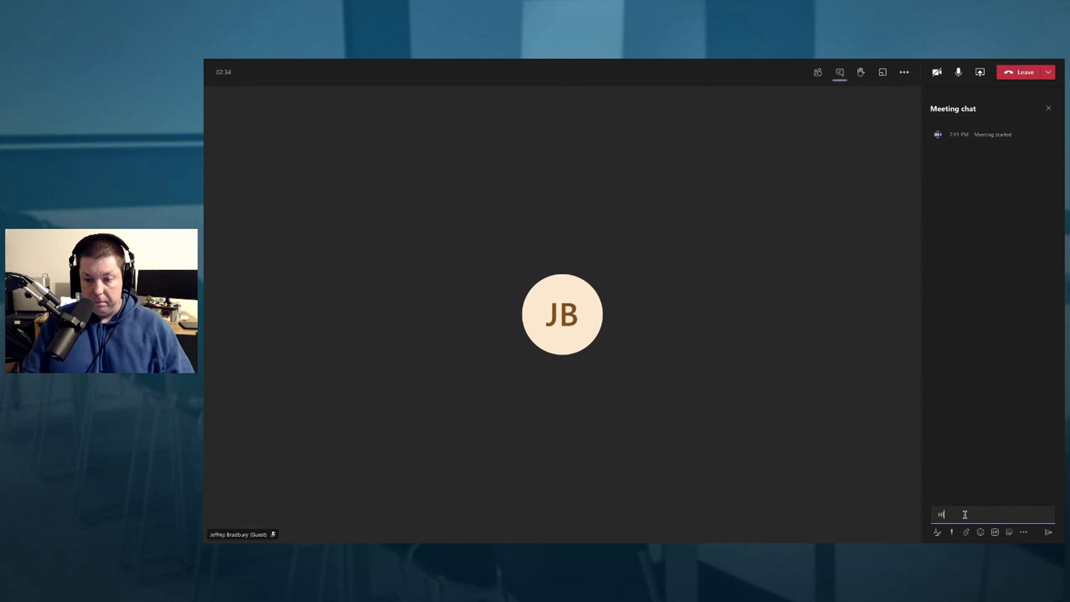
{"action": "type", "text": "Hello"}
{"action": "key", "text": "Return"}
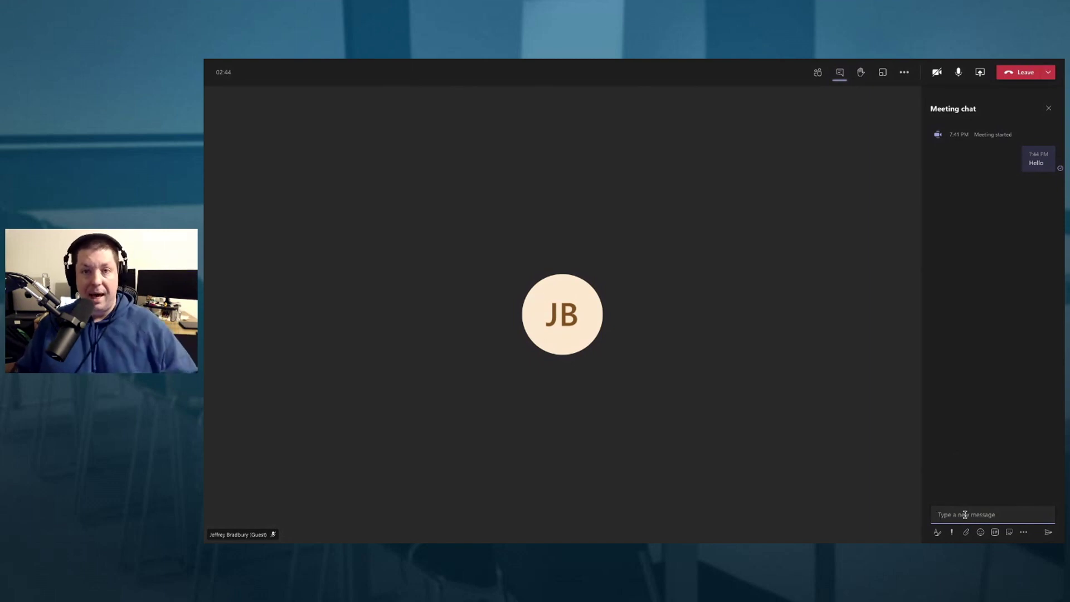
- Look over the additional message options in the meeting chat and dismiss them
{"action": "left_click", "coordinate": [964, 514]}
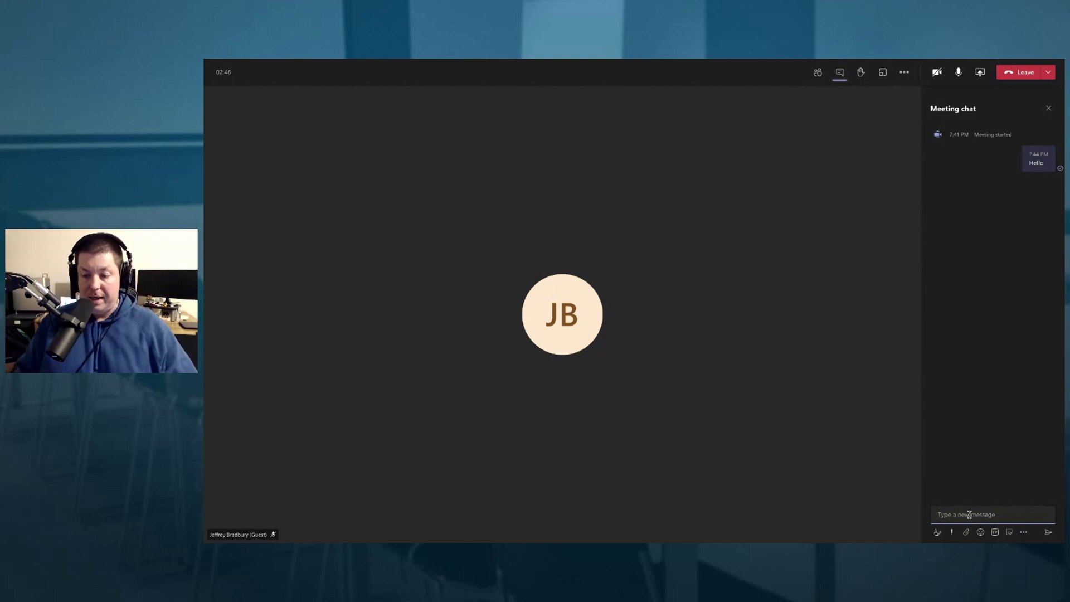
{"action": "left_click", "coordinate": [1023, 532]}
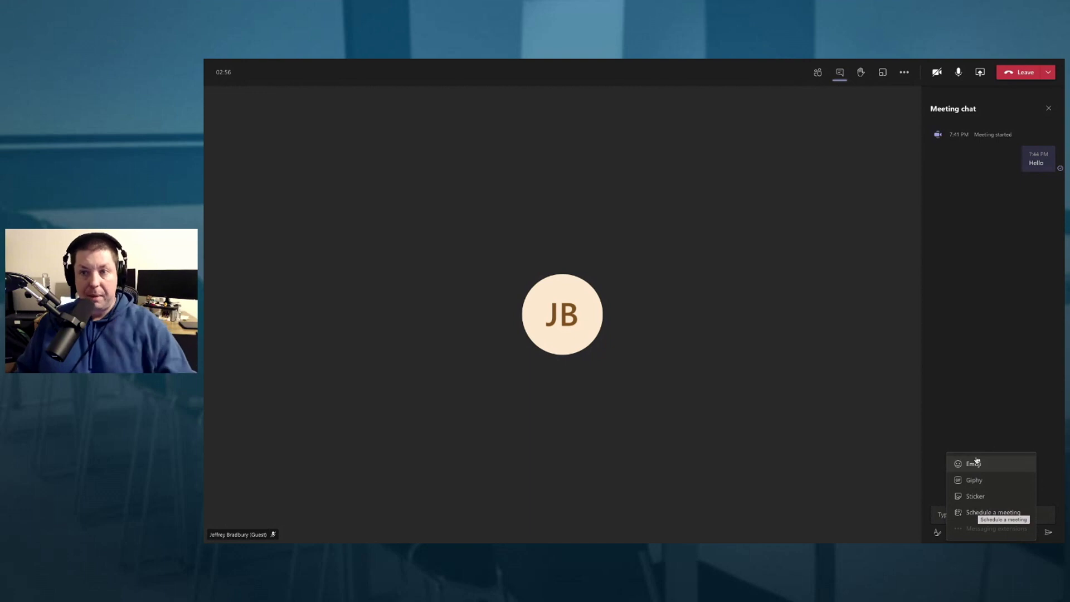
{"action": "left_click", "coordinate": [981, 382]}
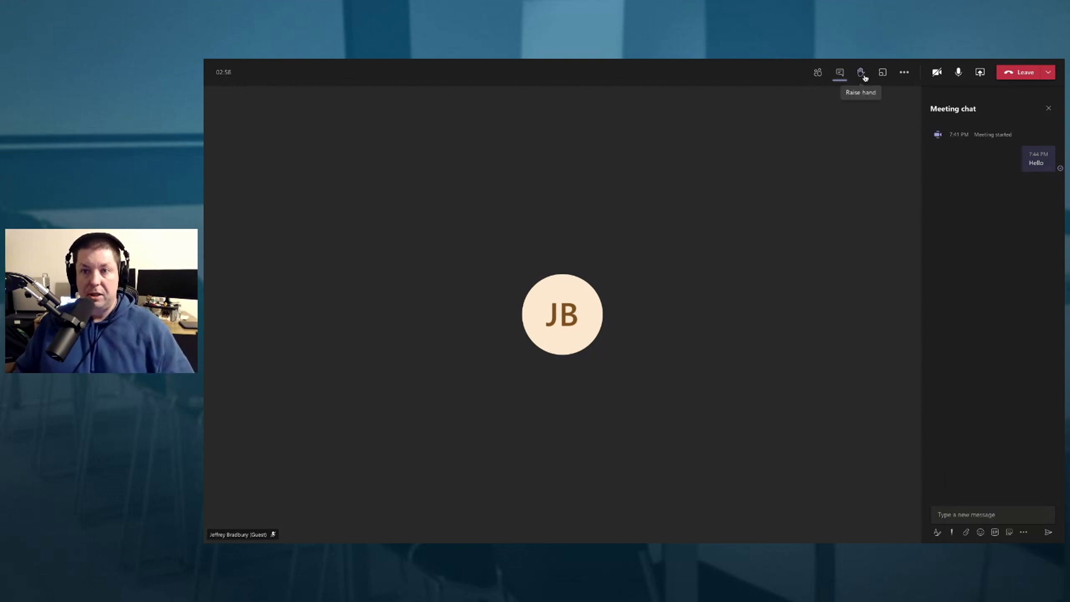
- Raise your hand in the meeting, check it in the participants list, and lower it again
{"action": "left_click", "coordinate": [862, 76]}
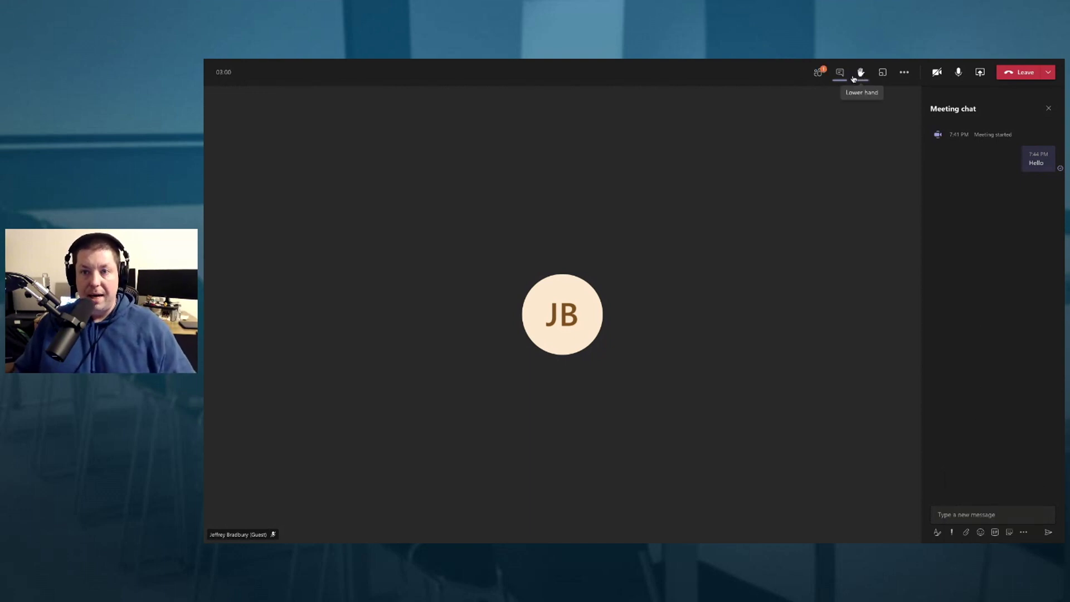
{"action": "left_click", "coordinate": [817, 73]}
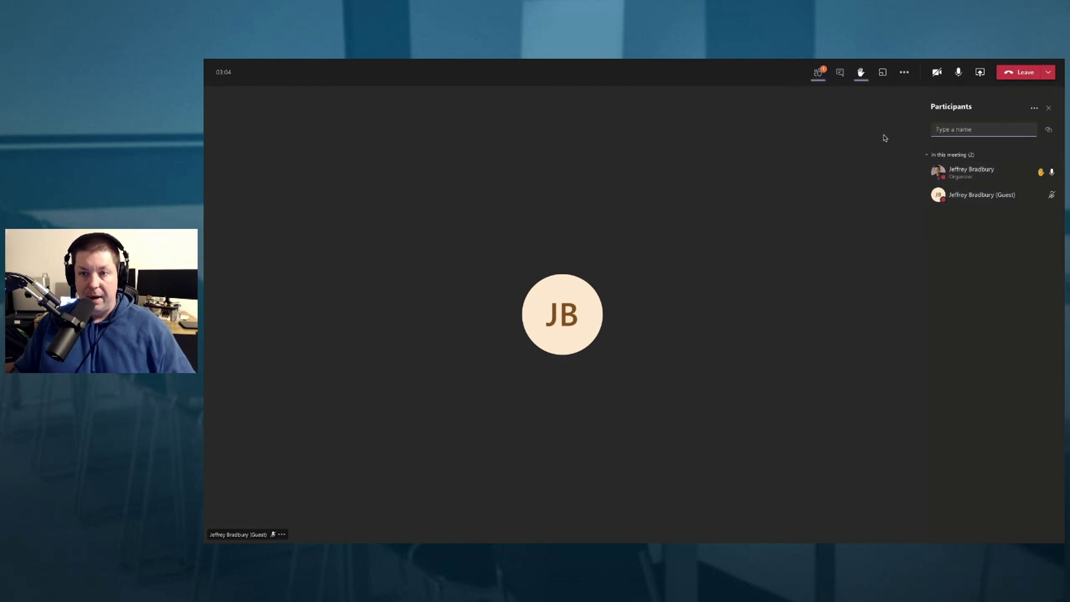
{"action": "left_click", "coordinate": [865, 77]}
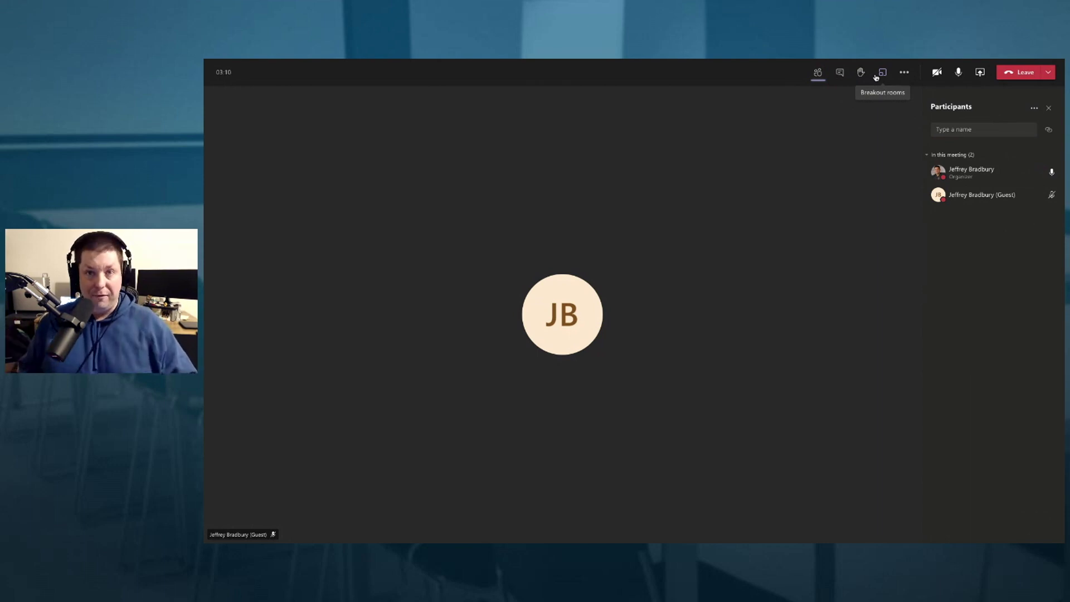
- Review the meeting's device settings for the speaker, microphone and camera
{"action": "left_click", "coordinate": [903, 73]}
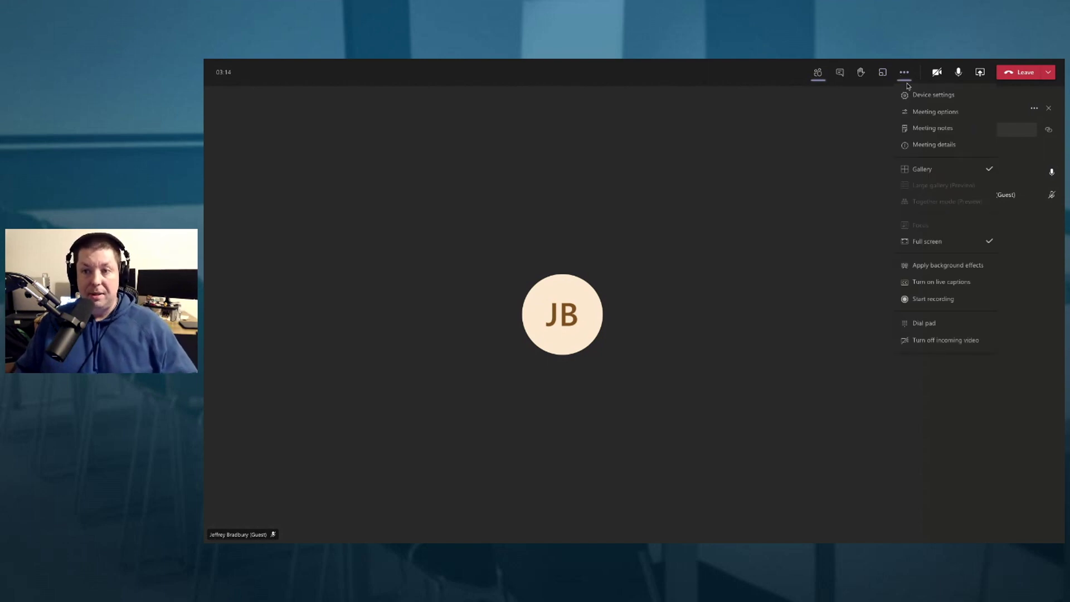
{"action": "left_click", "coordinate": [913, 96]}
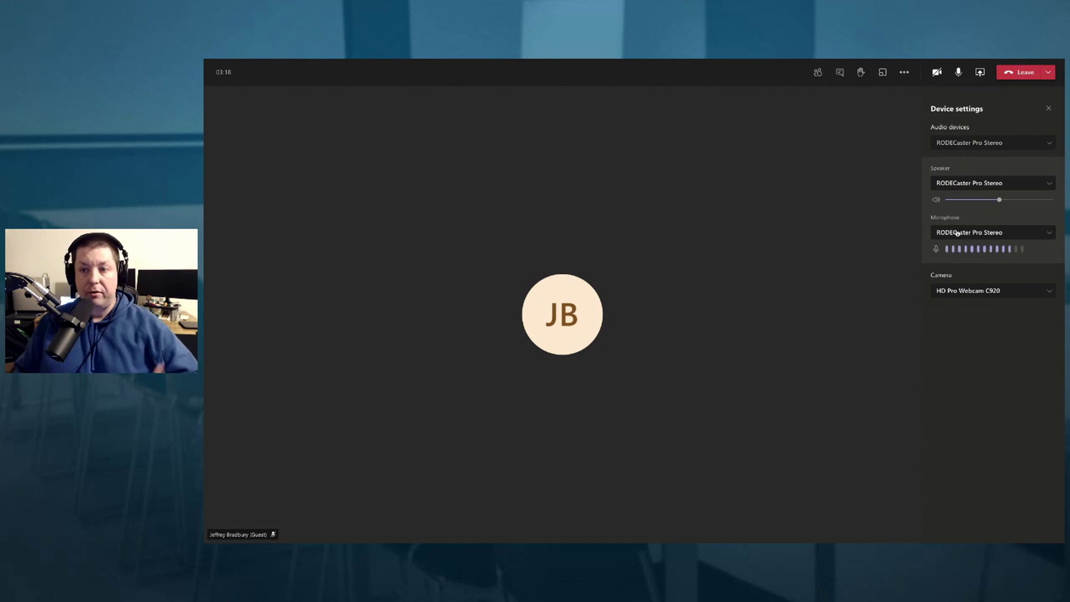
- Set the meeting options for lobby bypass and presenting to Only me, disallow attendees to unmute, save, and close the options
{"action": "left_click", "coordinate": [903, 73]}
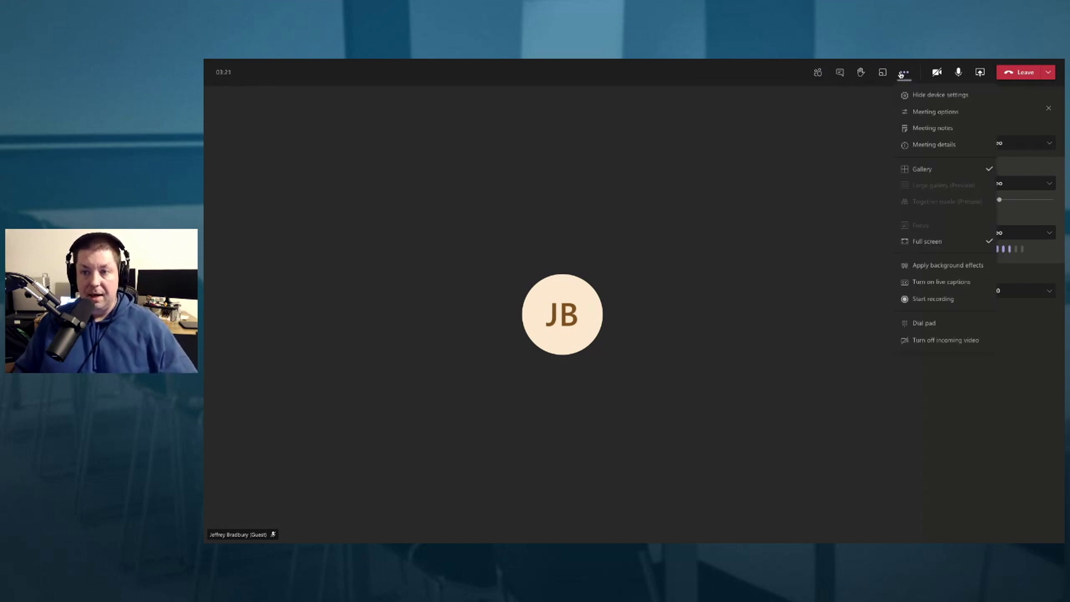
{"action": "left_click", "coordinate": [909, 113]}
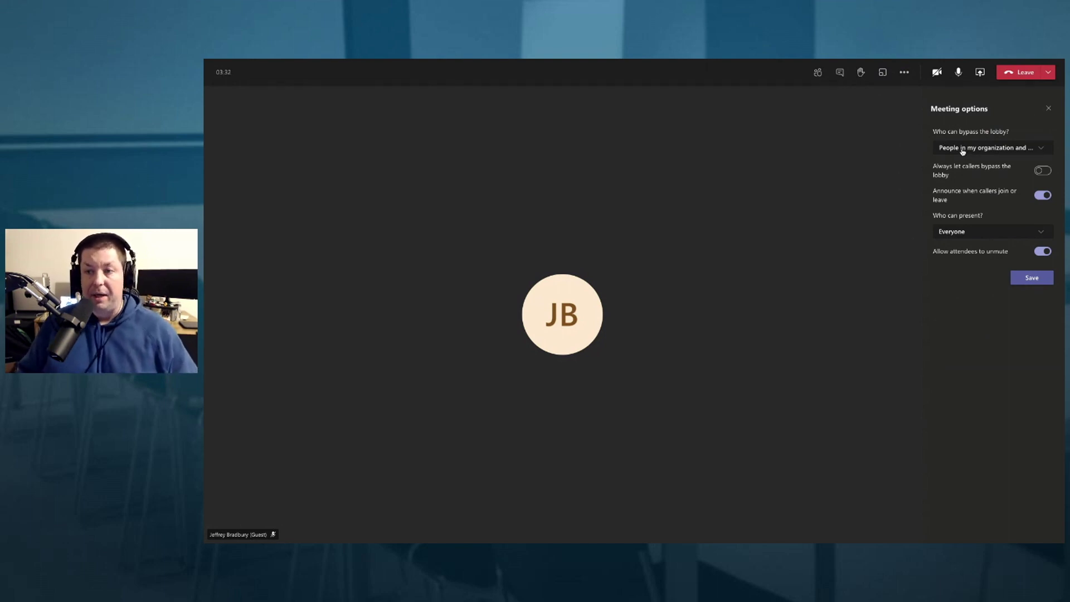
{"action": "left_click", "coordinate": [962, 150]}
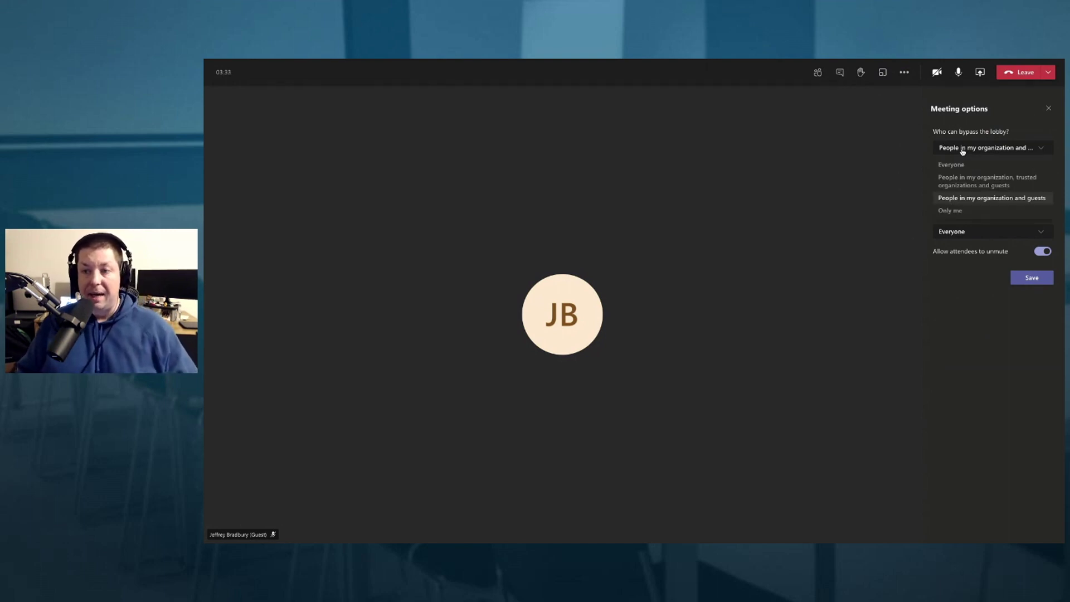
{"action": "left_click", "coordinate": [1013, 215]}
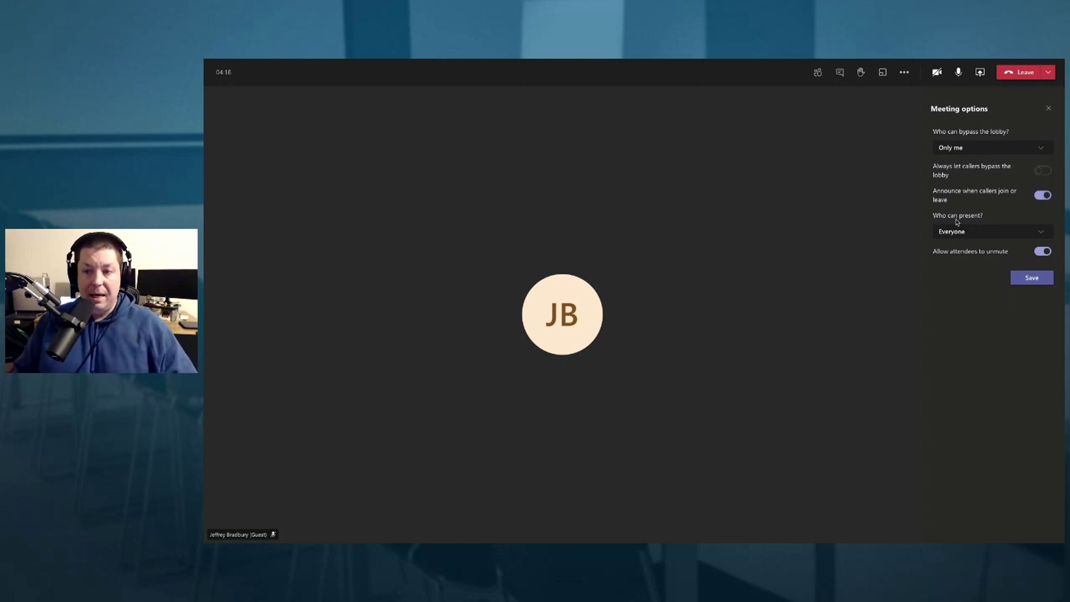
{"action": "left_click", "coordinate": [979, 237]}
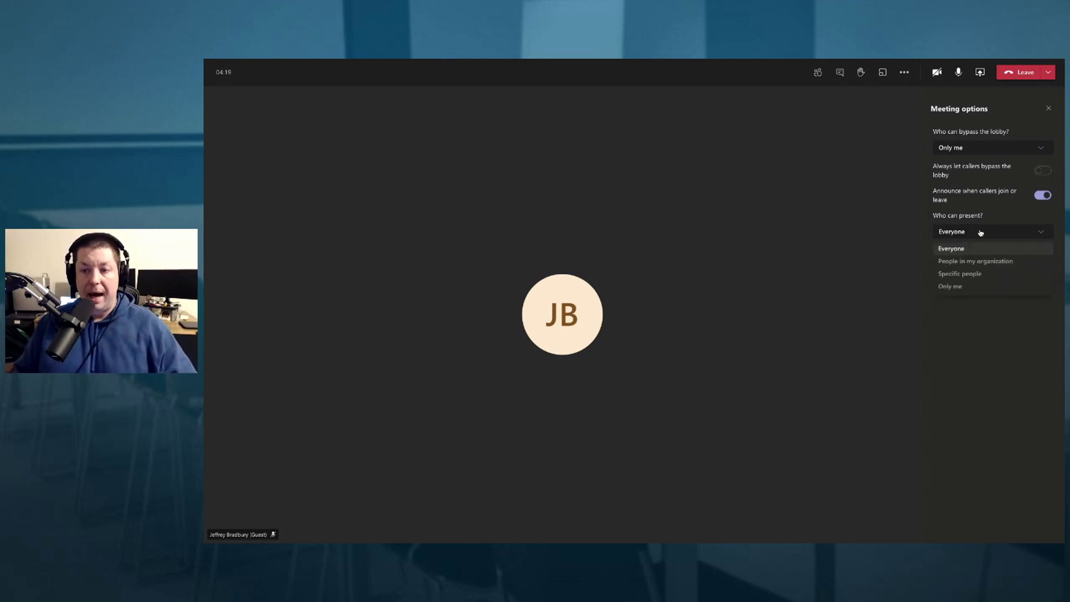
{"action": "left_click", "coordinate": [987, 290]}
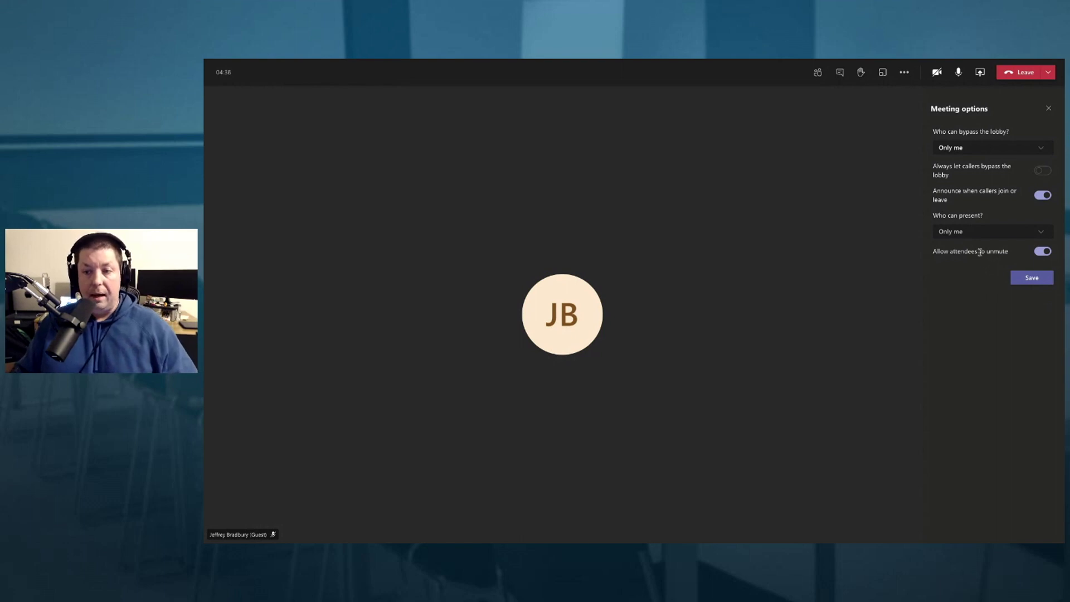
{"action": "left_click", "coordinate": [1040, 254]}
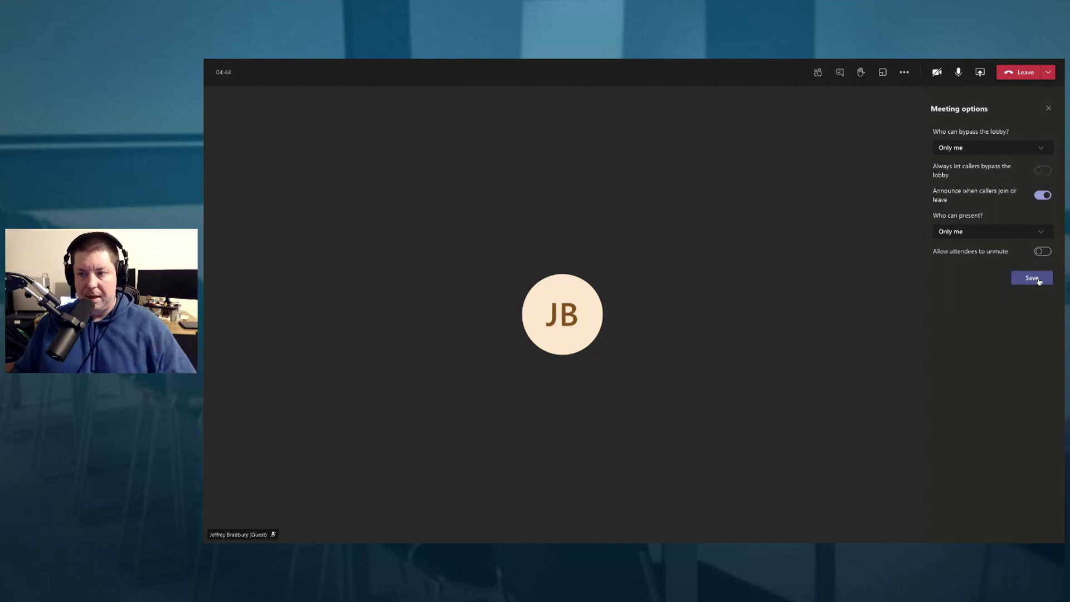
{"action": "left_click", "coordinate": [1035, 277]}
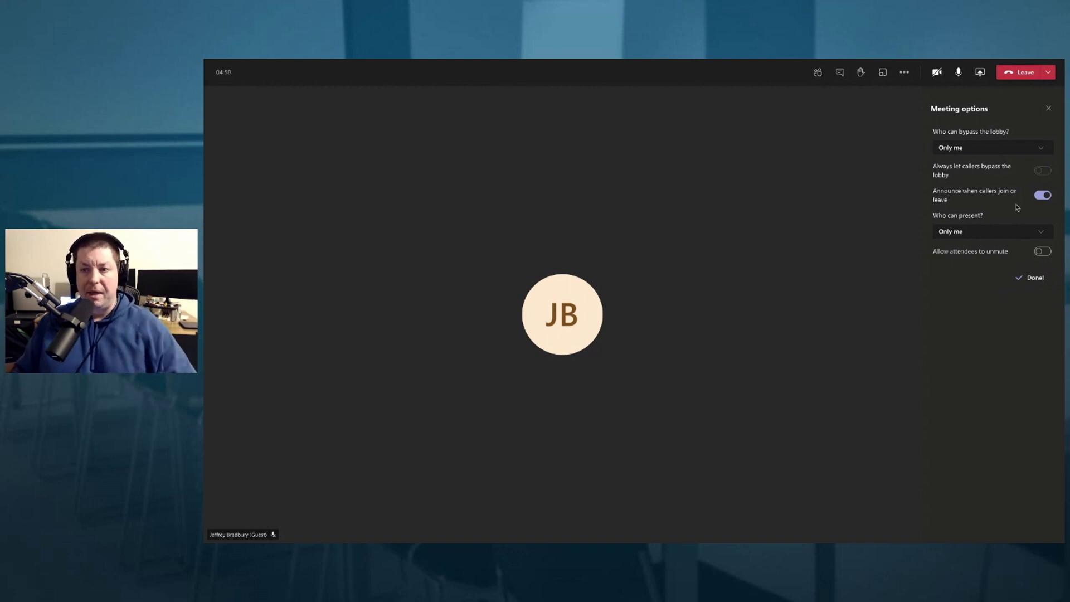
{"action": "left_click", "coordinate": [1048, 110]}
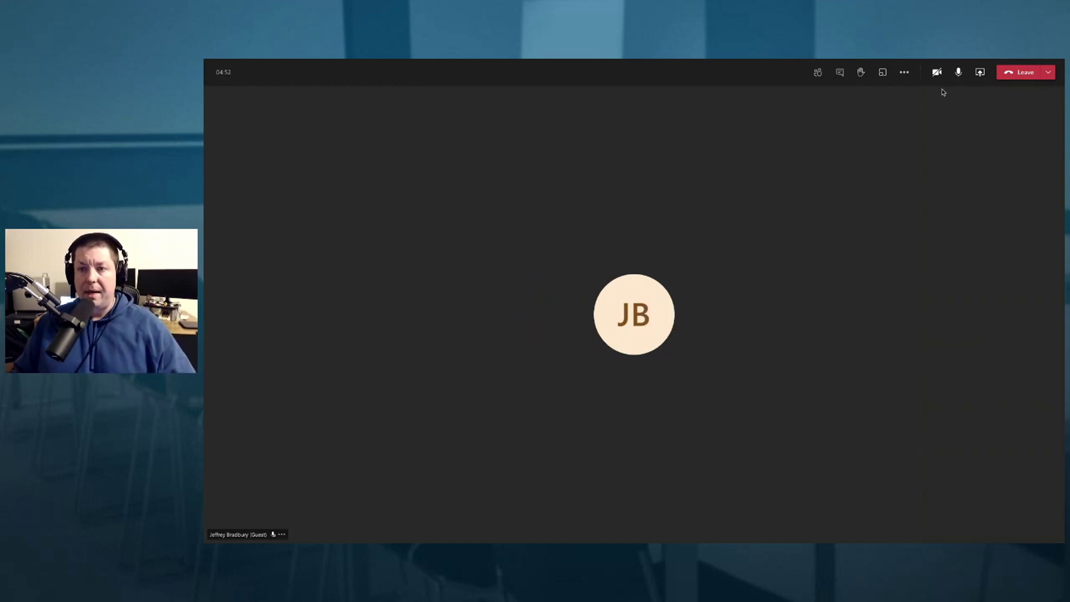
- Open the meeting notes and start taking notes
{"action": "left_click", "coordinate": [904, 73]}
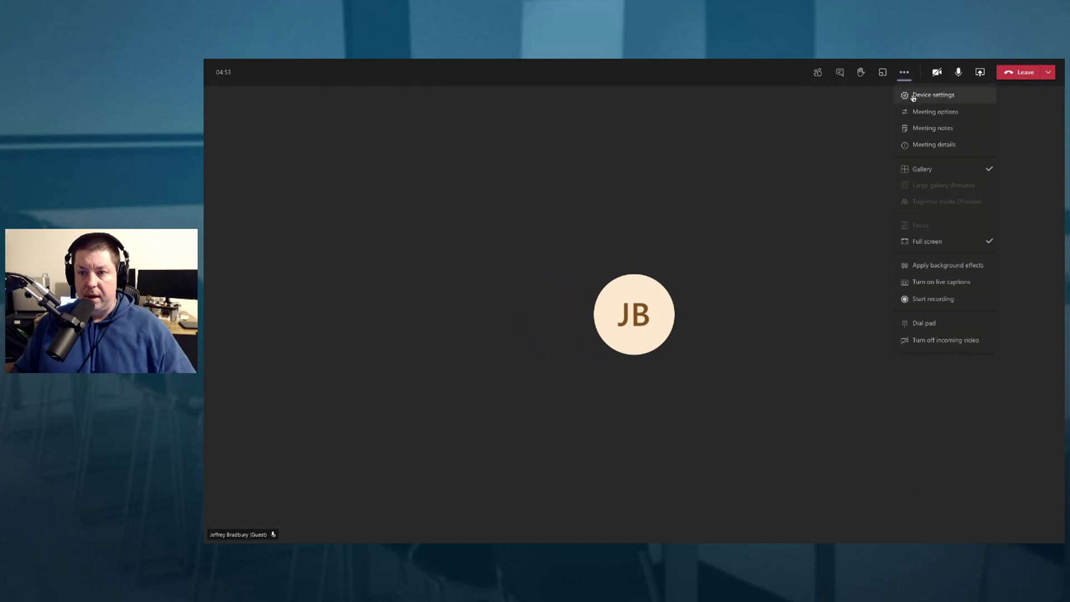
{"action": "left_click", "coordinate": [934, 129]}
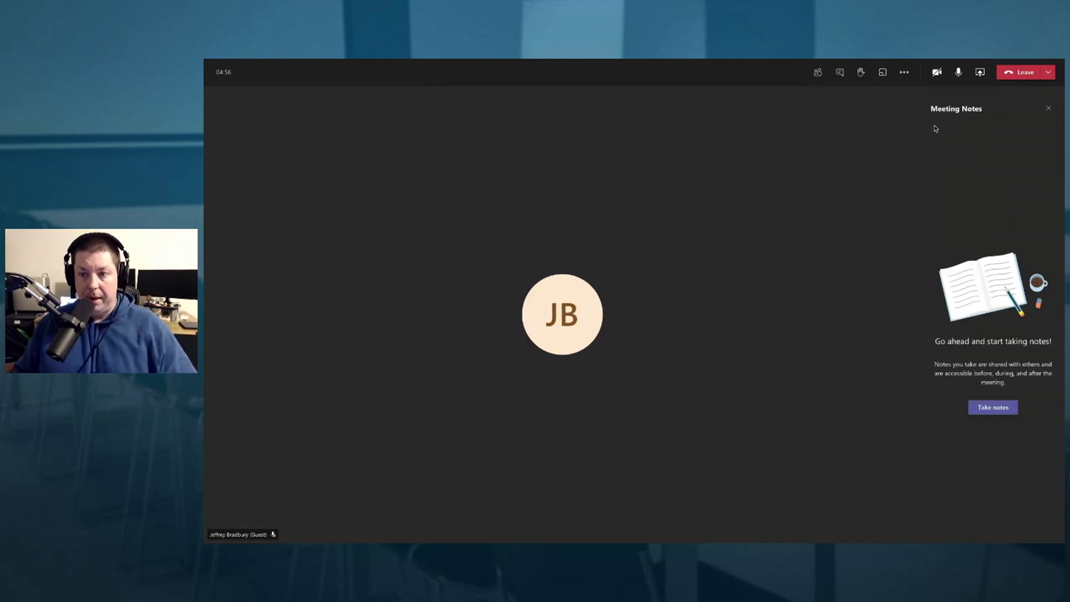
{"action": "left_click", "coordinate": [992, 408]}
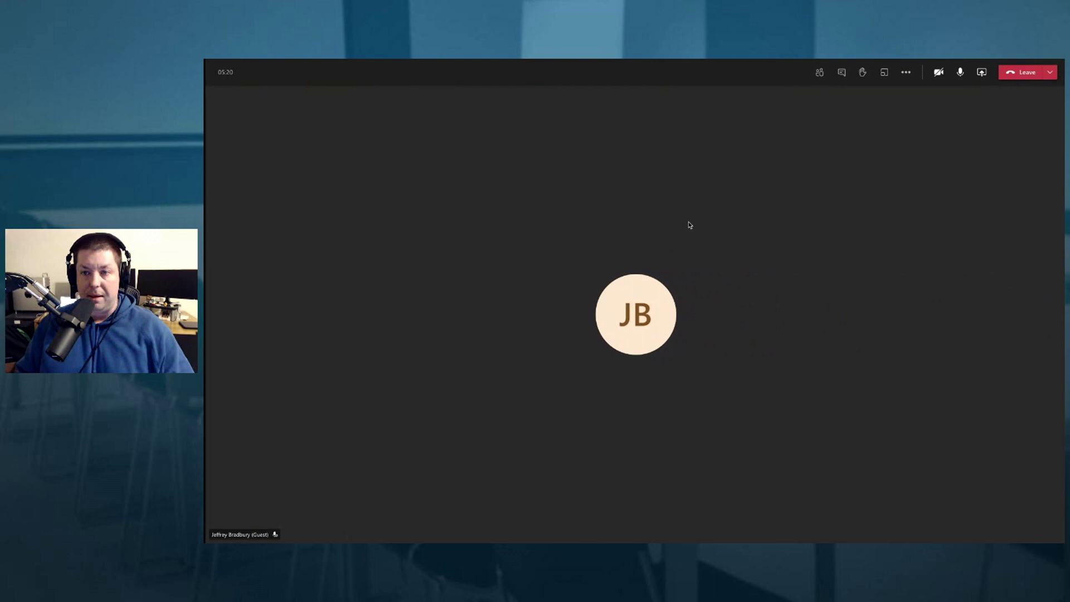
- Look over the available background effects and close the background settings without applying one
{"action": "left_click", "coordinate": [906, 73]}
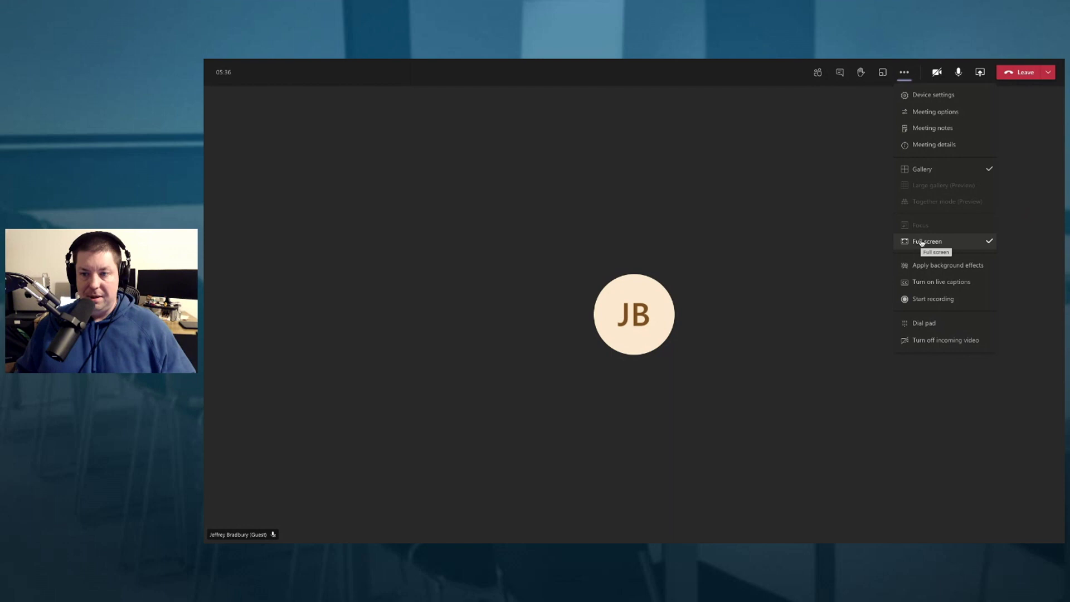
{"action": "left_click", "coordinate": [942, 265]}
{"action": "left_click", "coordinate": [973, 217]}
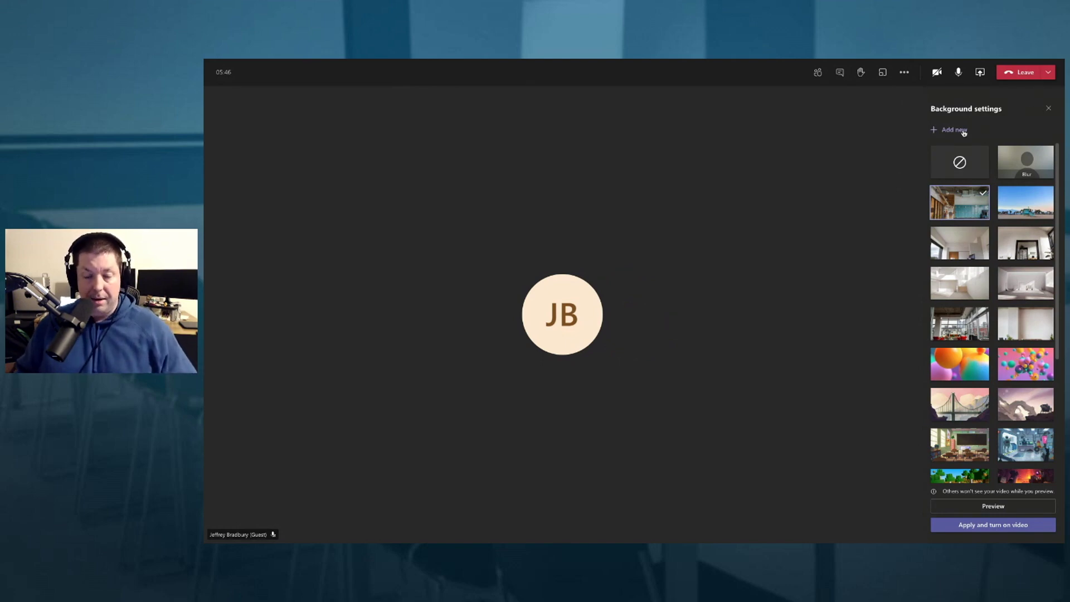
{"action": "left_click", "coordinate": [1046, 113]}
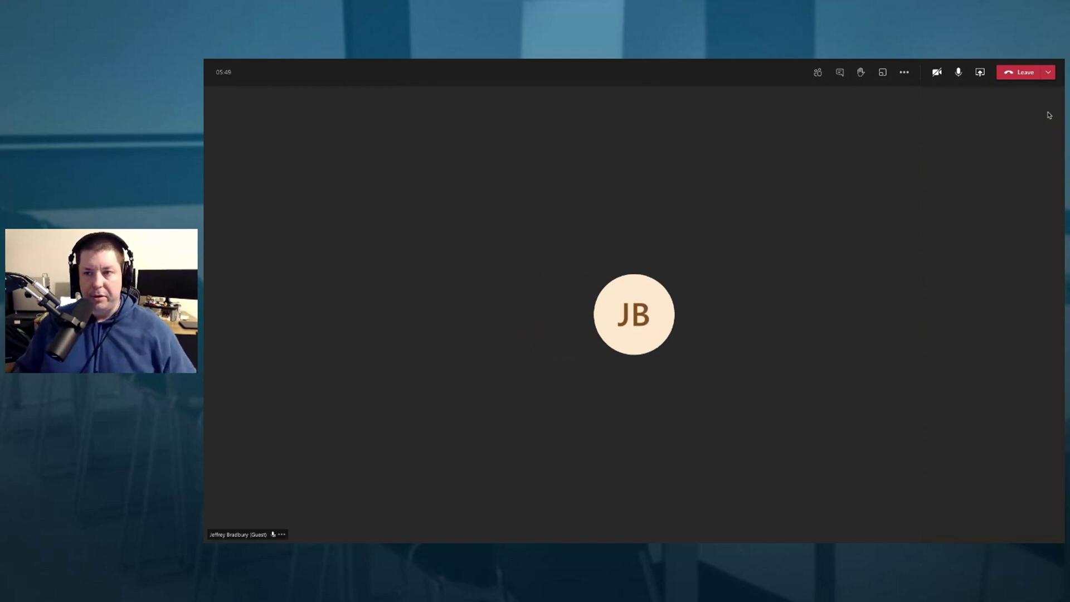
- Turn on live captions for the meeting and check the recording option without starting a recording
{"action": "left_click", "coordinate": [912, 76]}
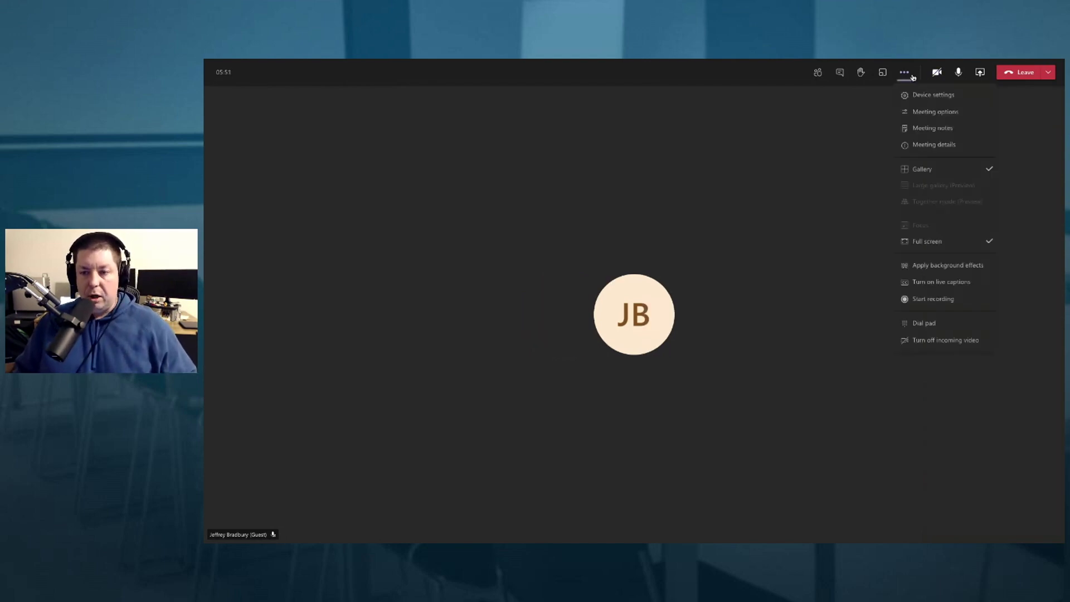
{"action": "left_click", "coordinate": [942, 286]}
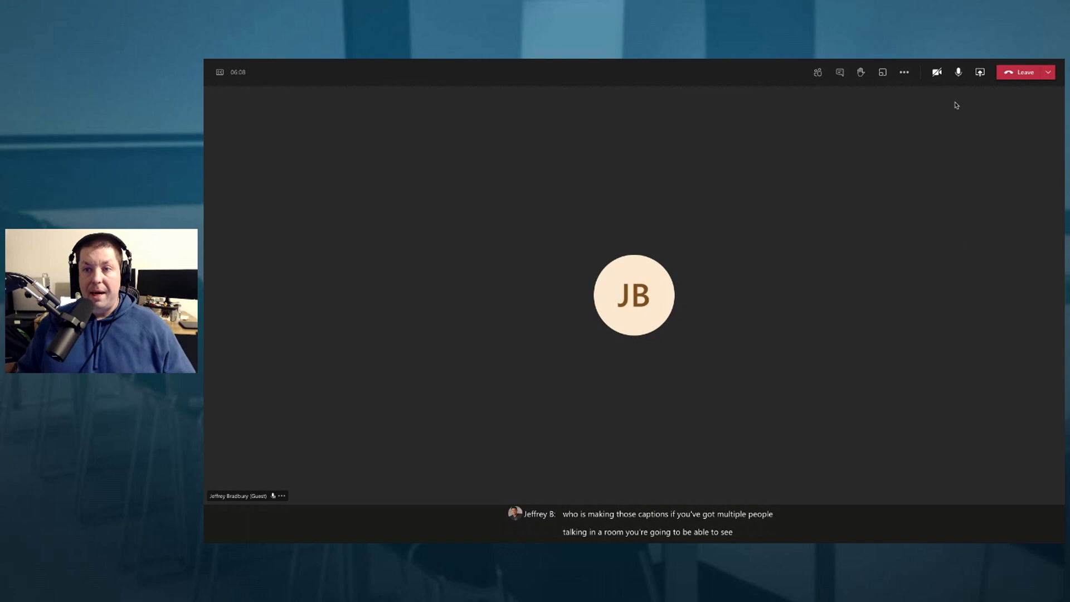
{"action": "left_click", "coordinate": [904, 71]}
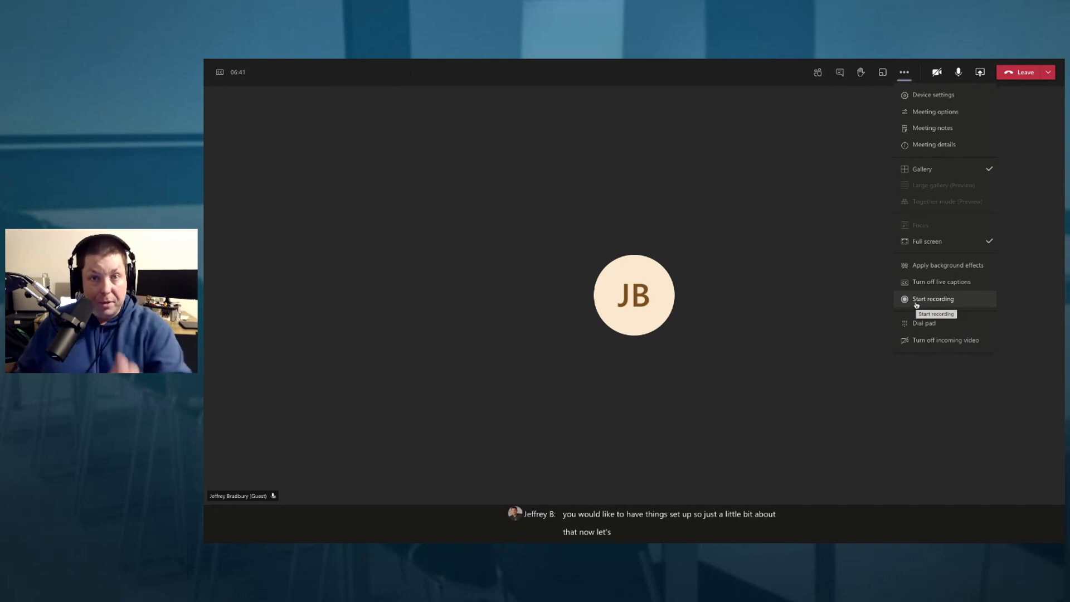
{"action": "left_click", "coordinate": [874, 162]}
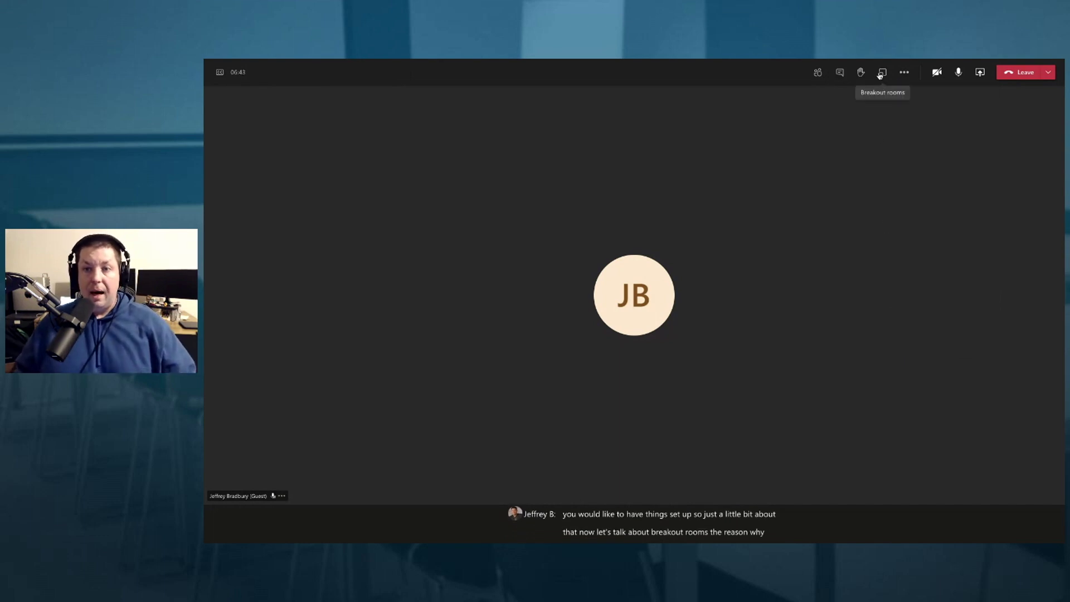
- Create 2 breakout rooms with participants assigned manually
{"action": "left_click", "coordinate": [882, 74]}
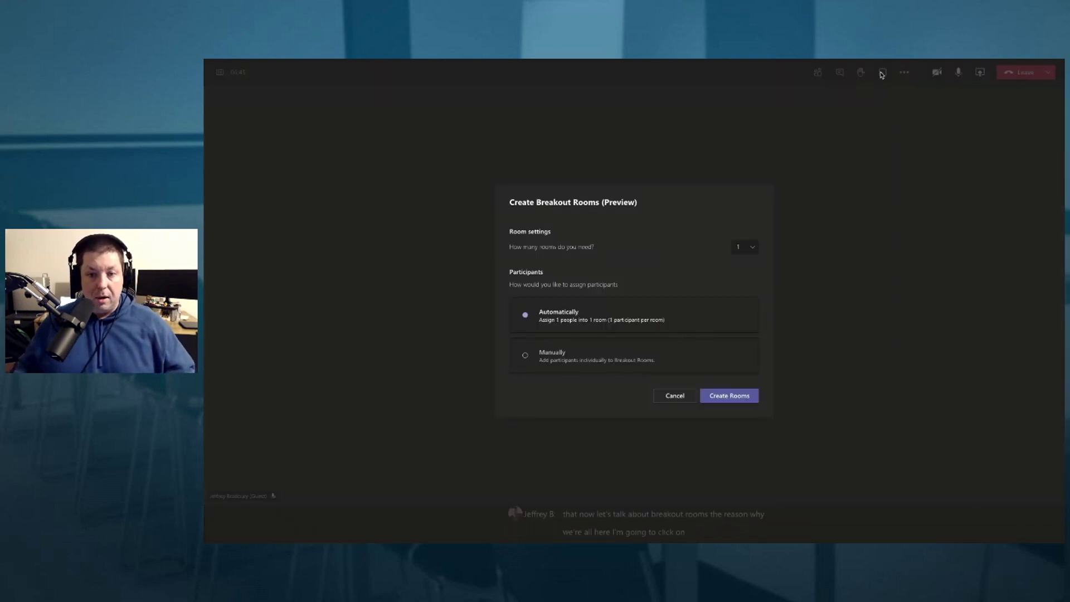
{"action": "left_click", "coordinate": [747, 247]}
{"action": "scroll", "coordinate": [739, 284], "scroll_direction": "down", "scroll_amount": 9}
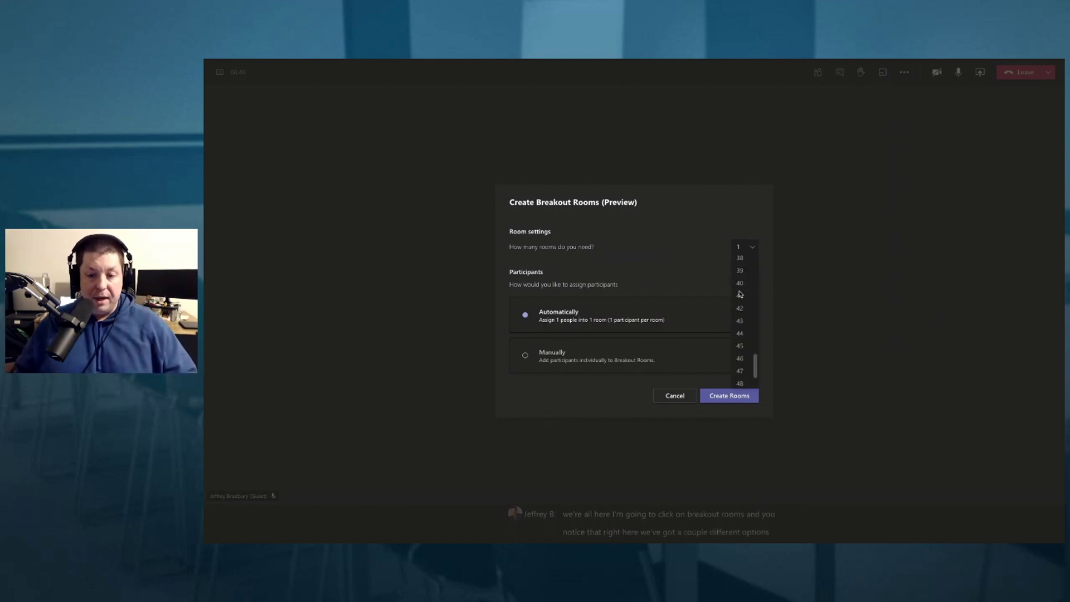
{"action": "scroll", "coordinate": [735, 372], "scroll_direction": "down", "scroll_amount": 1}
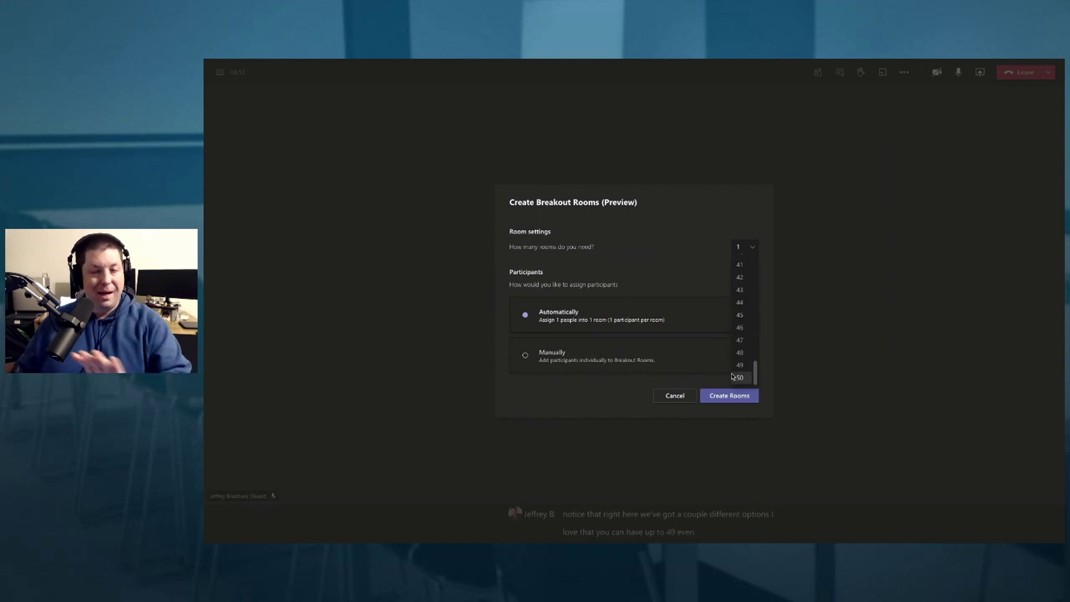
{"action": "scroll", "coordinate": [734, 370], "scroll_direction": "up", "scroll_amount": 10}
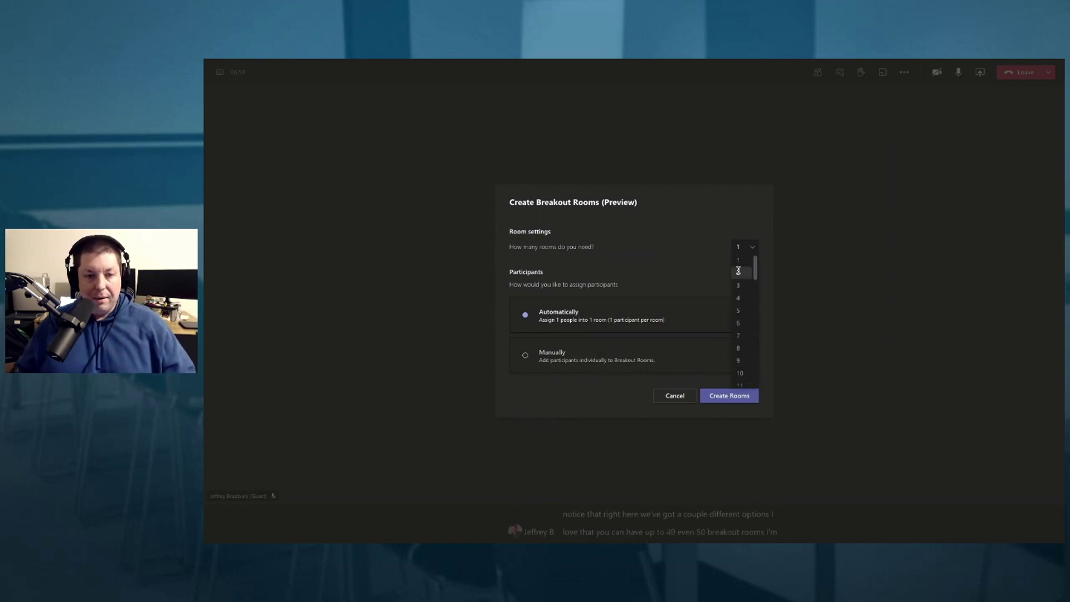
{"action": "left_click", "coordinate": [738, 271]}
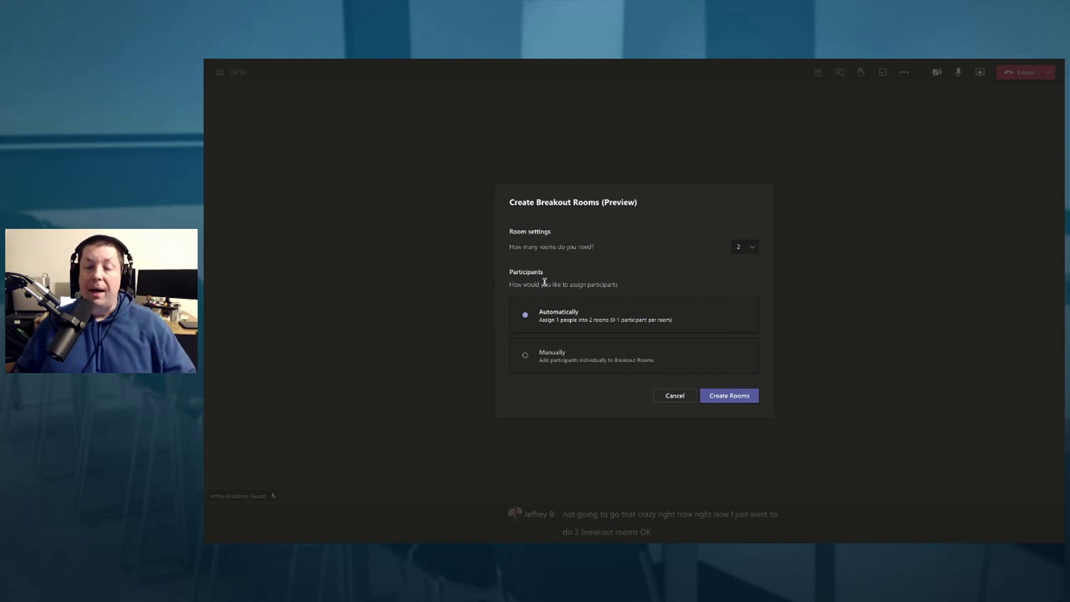
{"action": "left_click", "coordinate": [544, 357]}
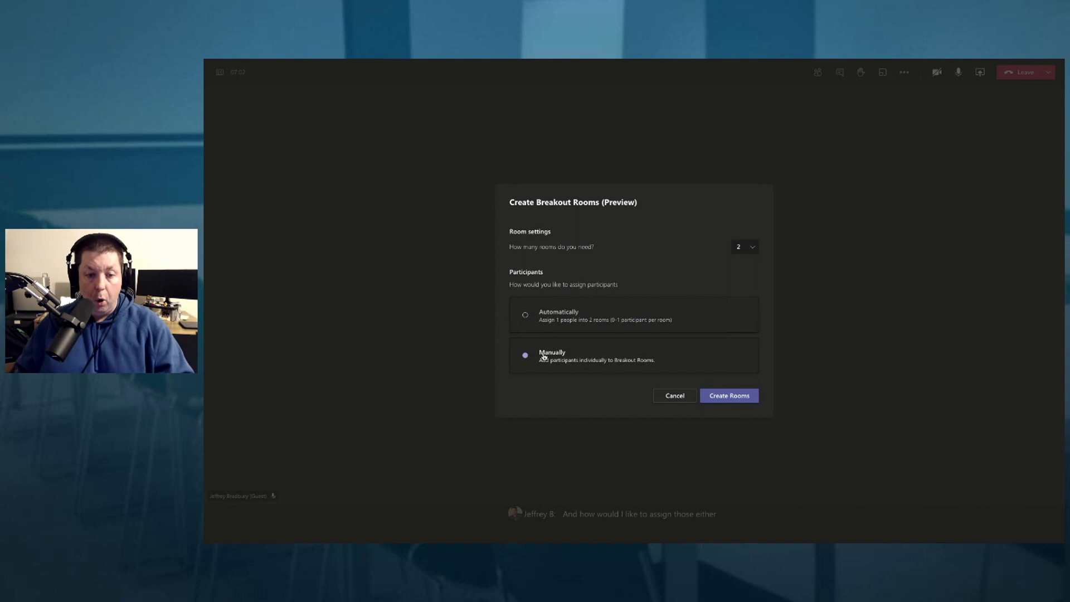
{"action": "left_click", "coordinate": [717, 395]}
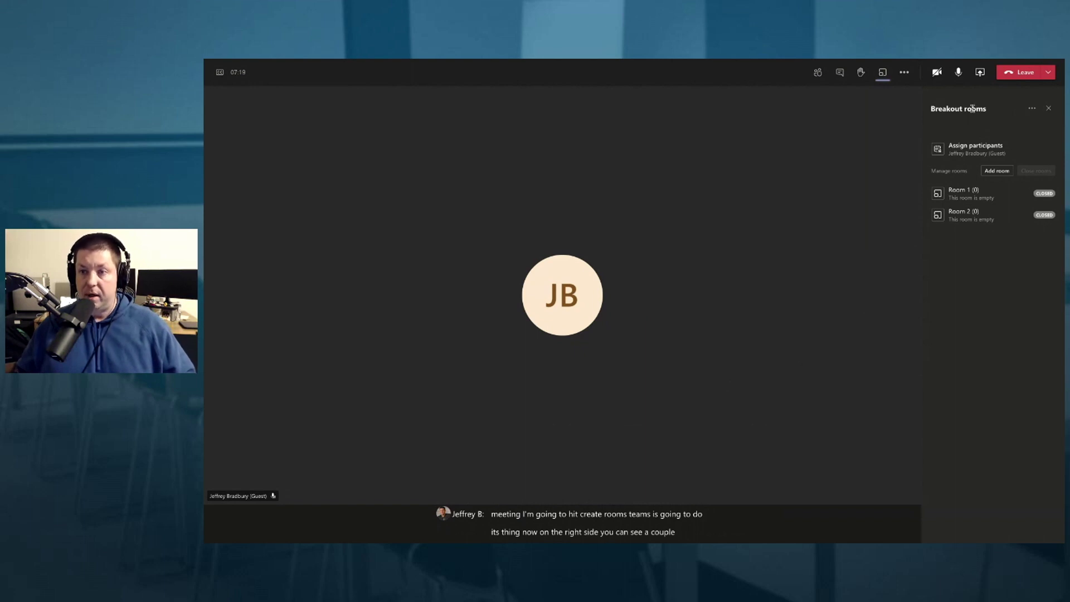
- Review the breakout room settings for automatically moving people into rooms and letting them return to the main meeting
{"action": "left_click", "coordinate": [1032, 110]}
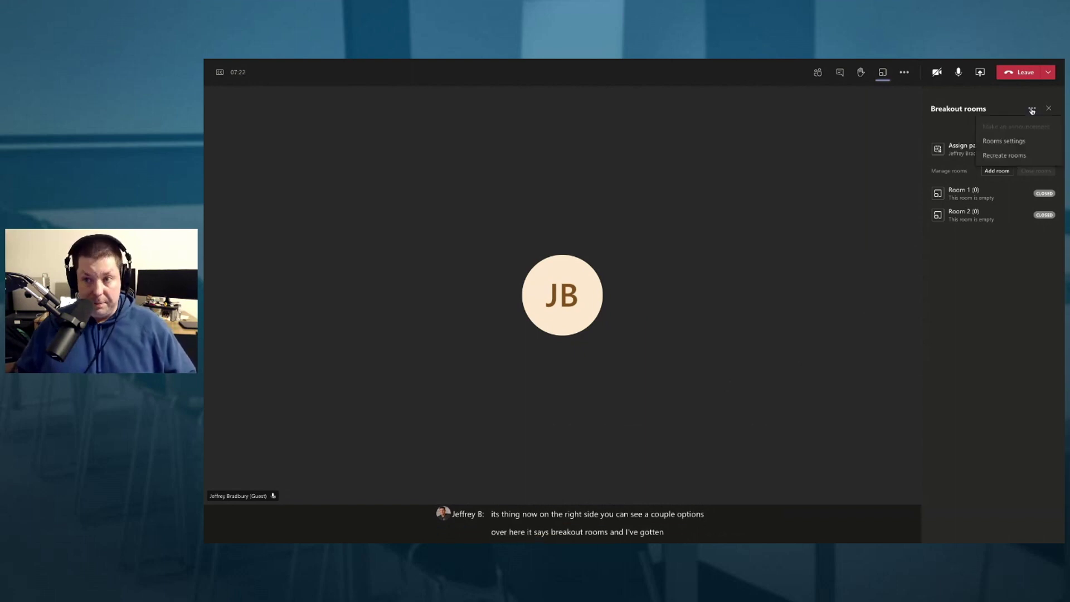
{"action": "left_click", "coordinate": [1011, 141]}
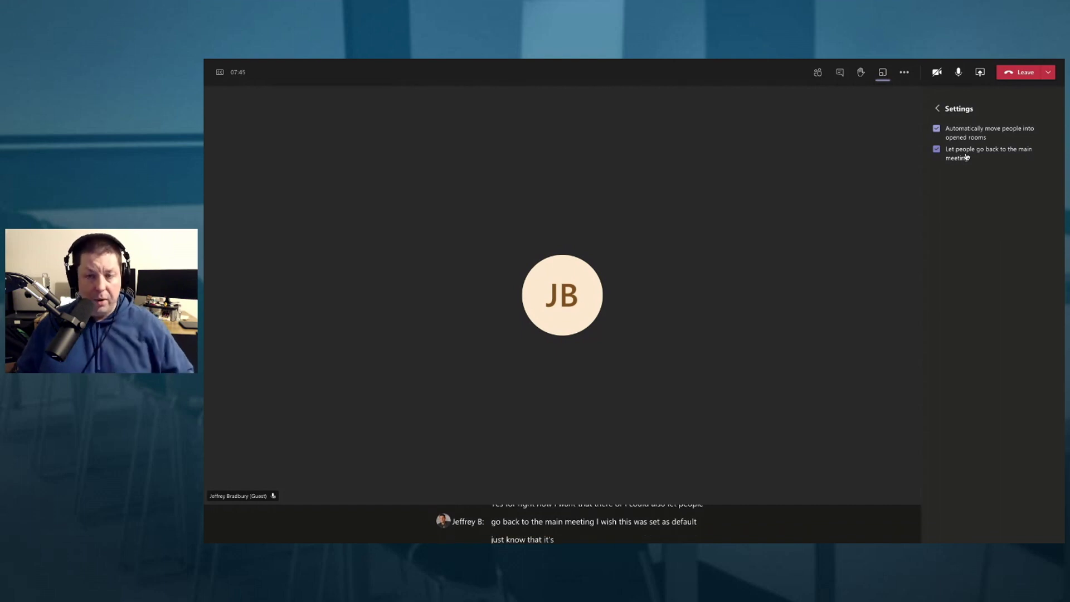
{"action": "left_click", "coordinate": [939, 110]}
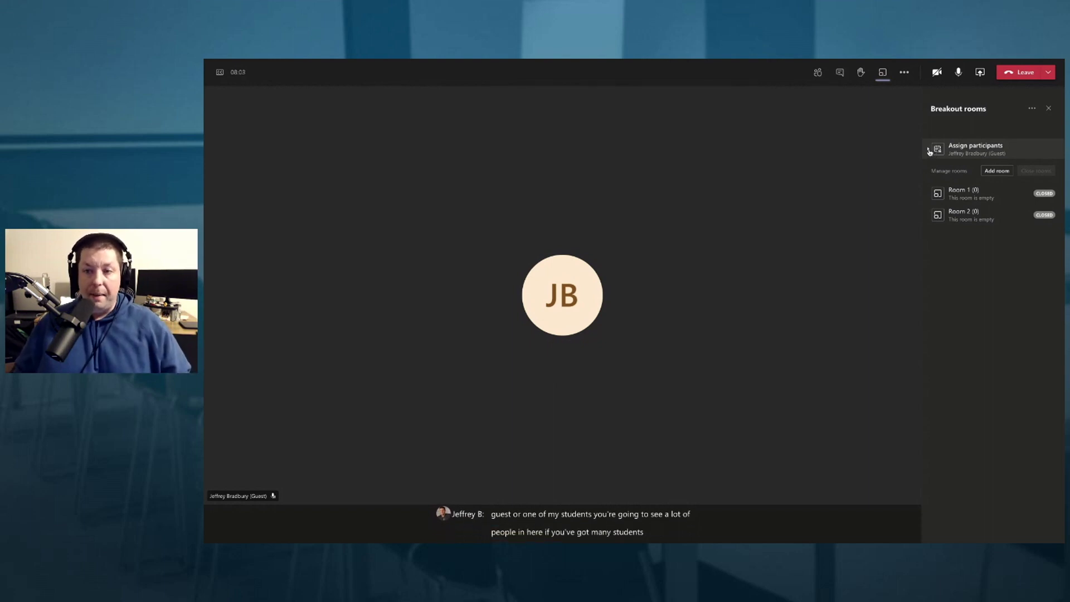
- Expand the list of assignable participants and select the guest for breakout room assignment
{"action": "left_click", "coordinate": [929, 151]}
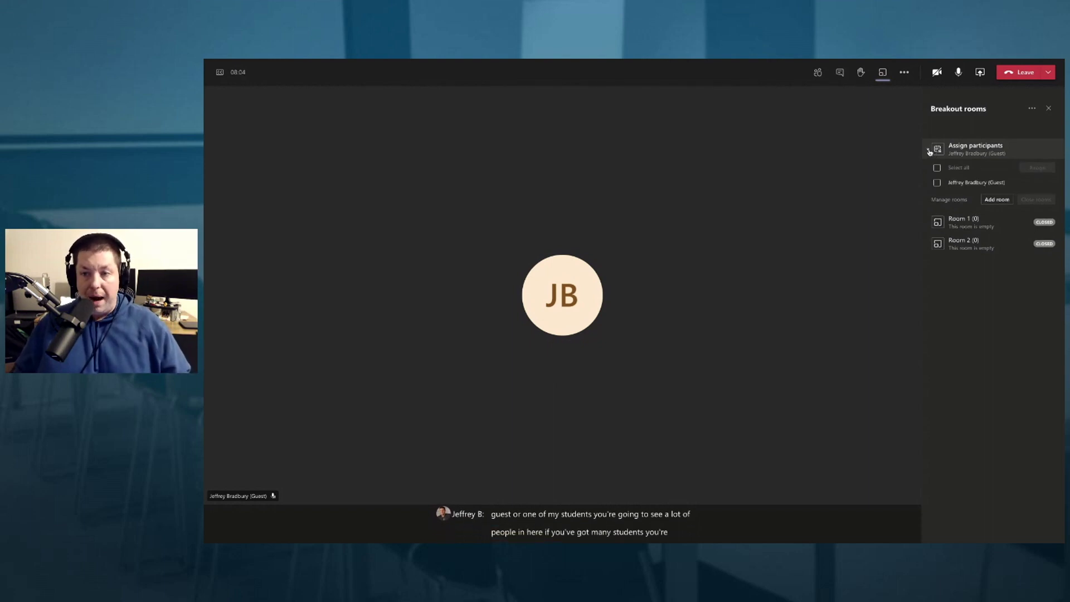
{"action": "left_click", "coordinate": [936, 182]}
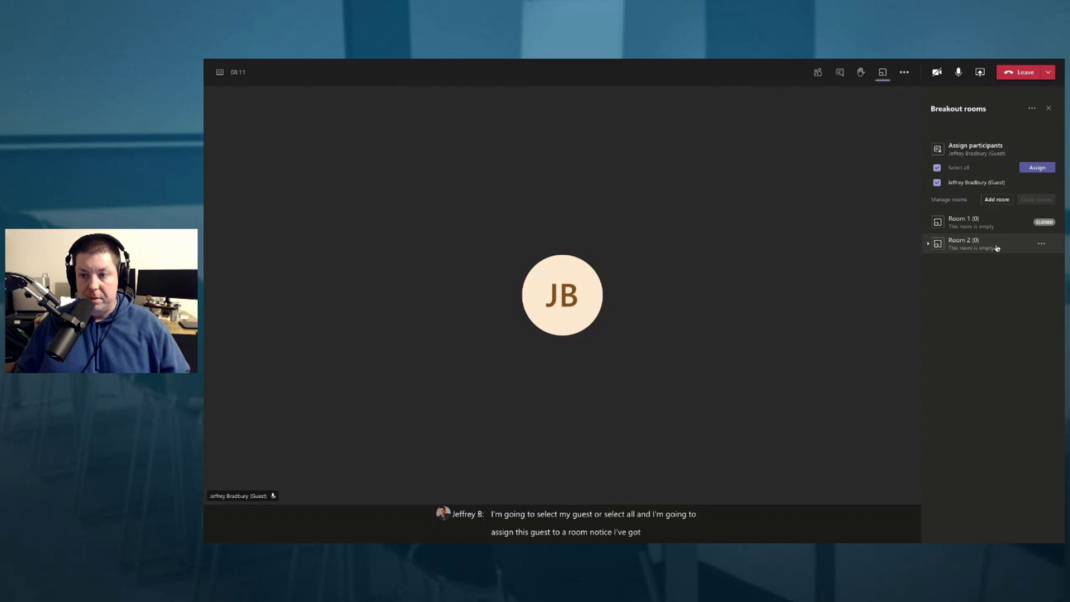
- Rename the first breakout room, Room 1, as "Eagles"
{"action": "left_click", "coordinate": [1042, 224]}
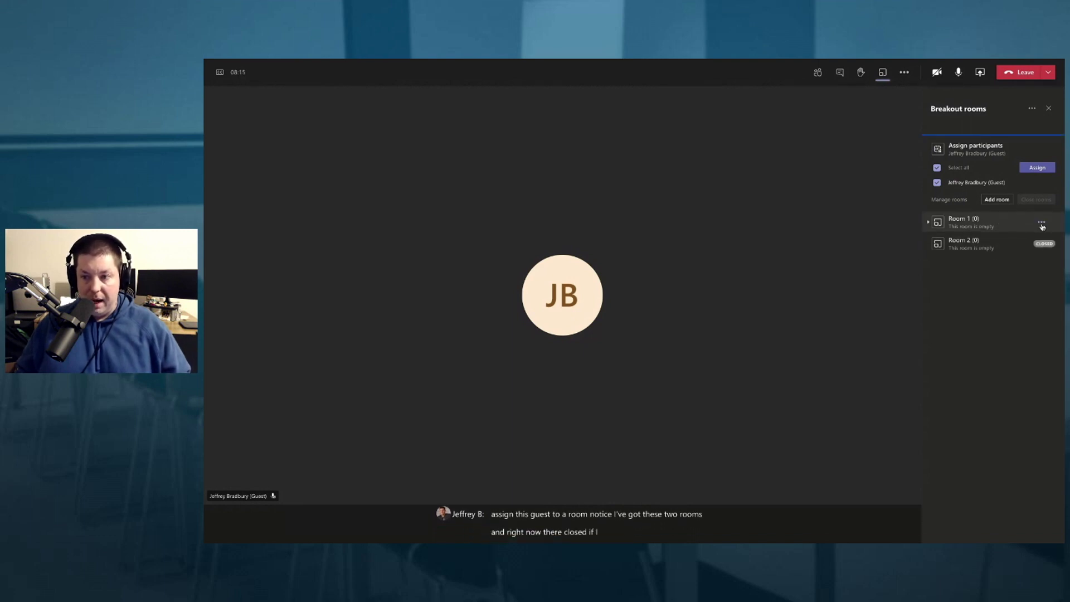
{"action": "left_click", "coordinate": [1042, 224]}
{"action": "left_click", "coordinate": [1008, 274]}
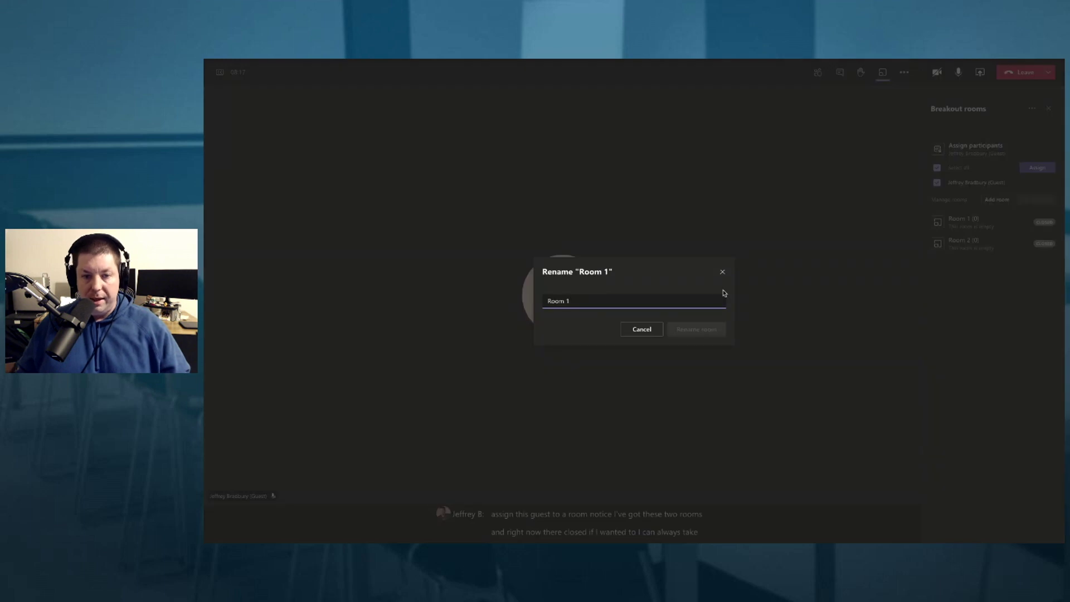
{"action": "triple_click", "coordinate": [706, 303]}
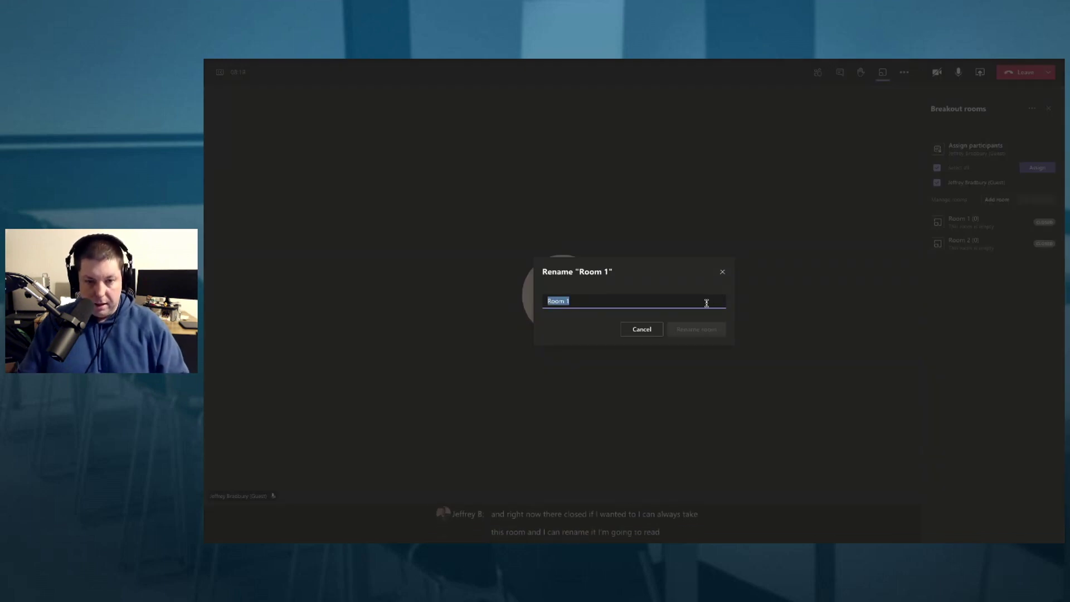
{"action": "type", "text": "English"}
{"action": "left_click", "coordinate": [706, 332]}
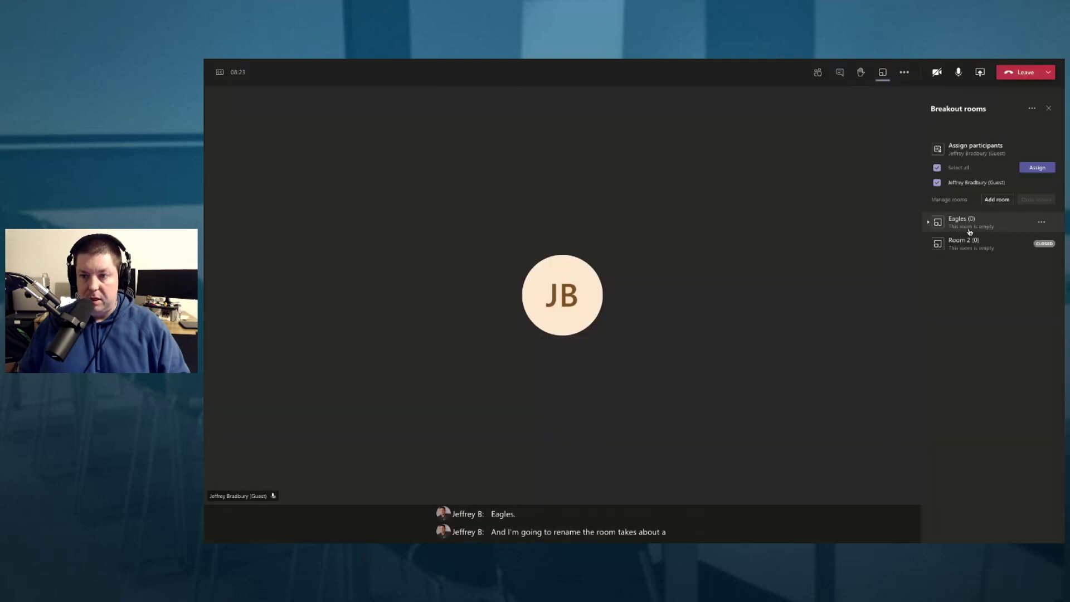
- Rename the second breakout room, Room 2, as "Giants"
{"action": "left_click", "coordinate": [1042, 245]}
{"action": "left_click", "coordinate": [1006, 194]}
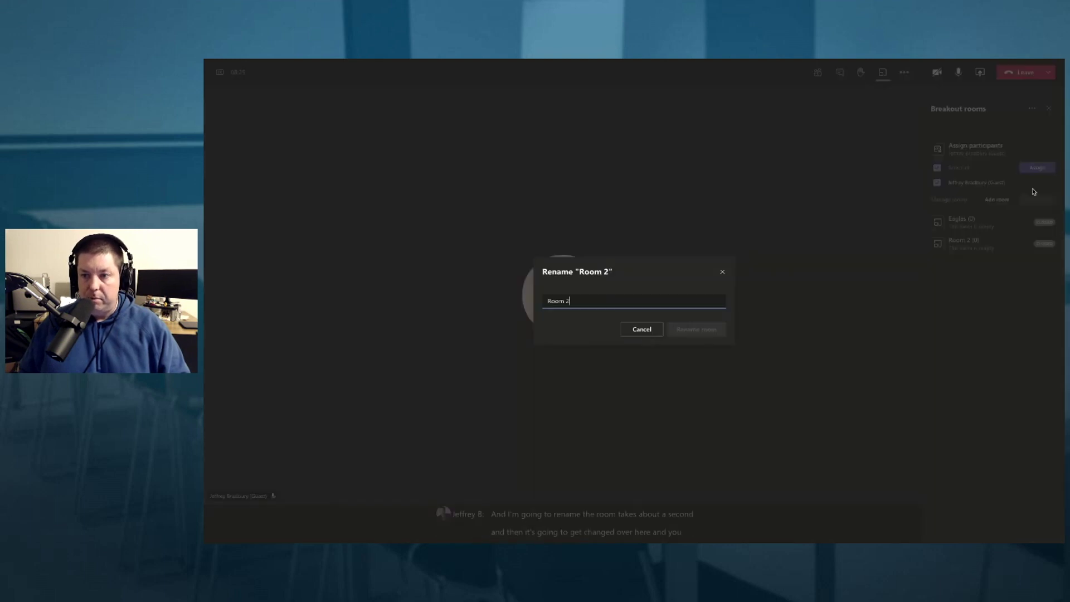
{"action": "triple_click", "coordinate": [621, 300]}
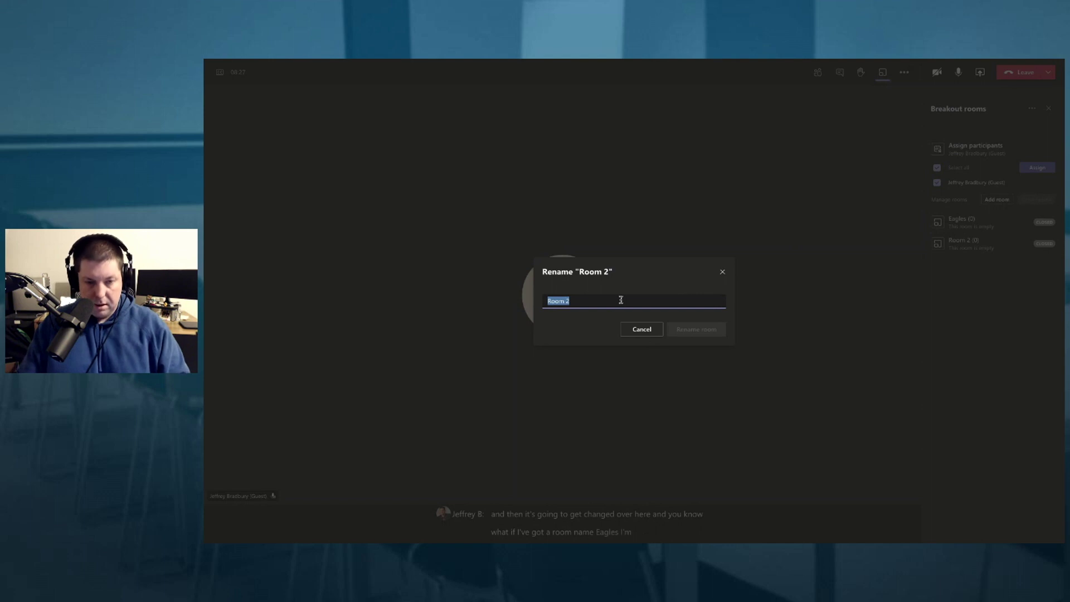
{"action": "type", "text": "Giants"}
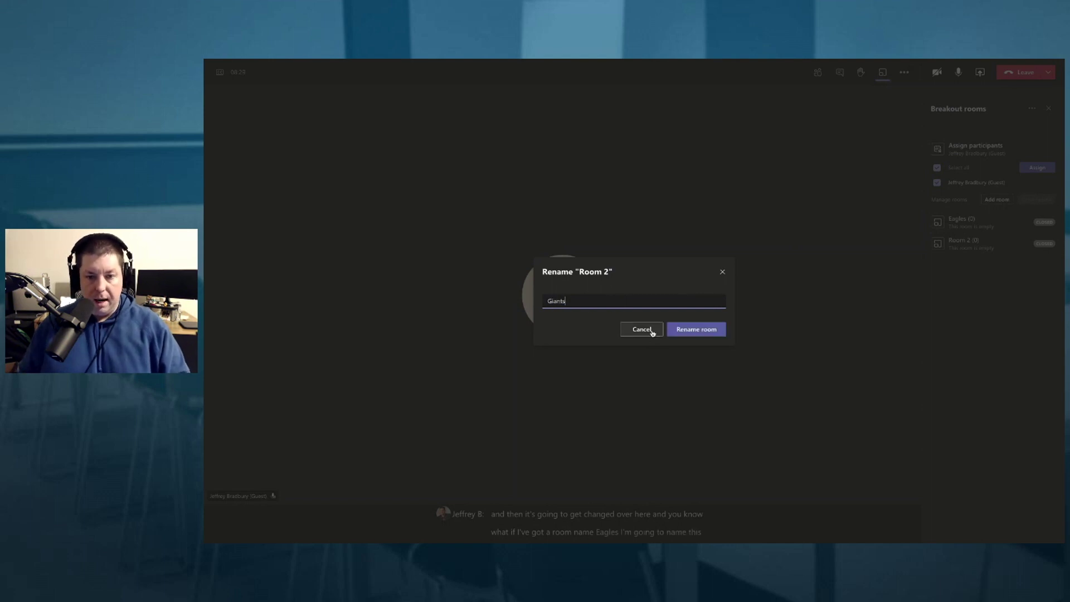
{"action": "left_click", "coordinate": [680, 332]}
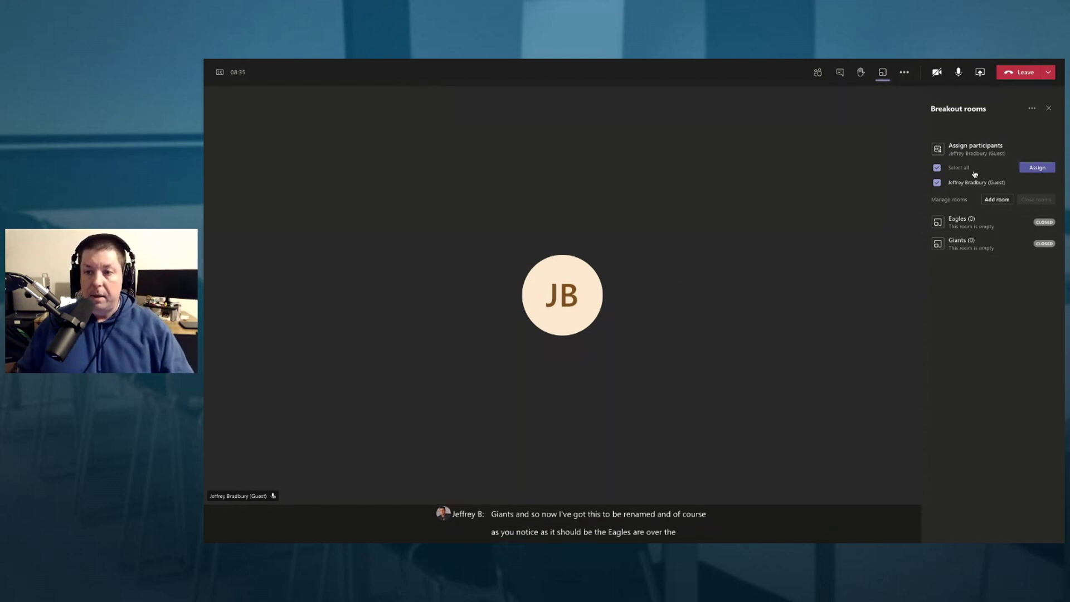
- Assign the selected guest to the Eagles breakout room and open that room
{"action": "left_click", "coordinate": [1037, 168]}
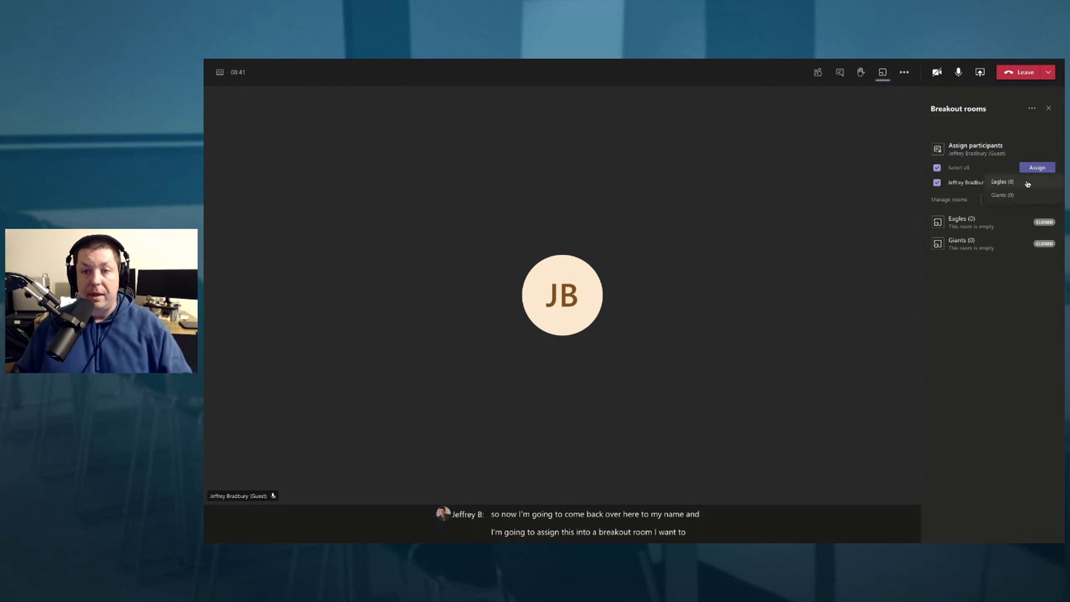
{"action": "left_click", "coordinate": [1028, 182]}
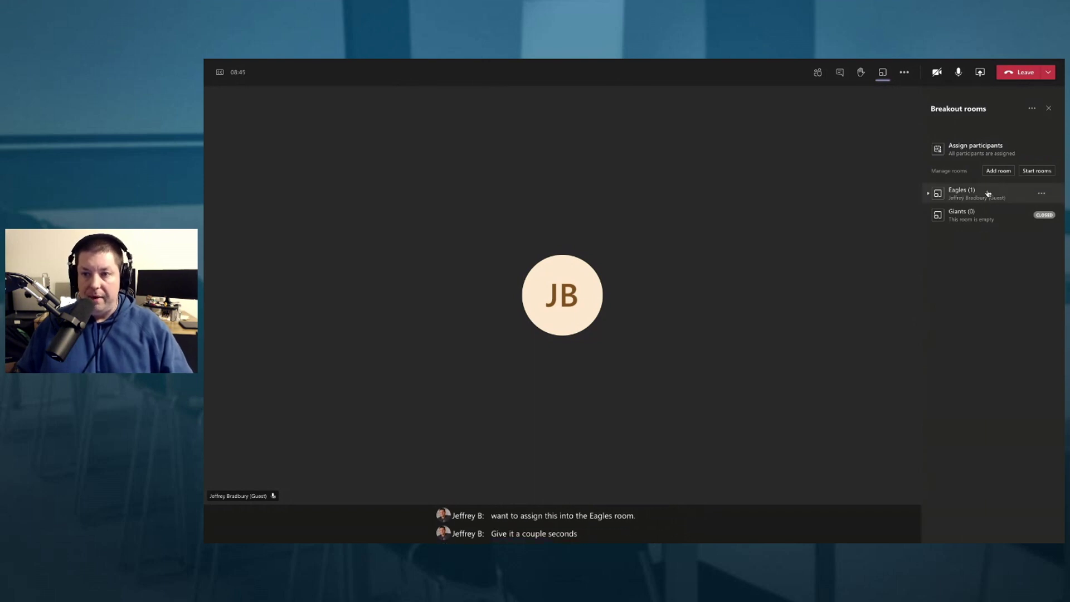
{"action": "left_click", "coordinate": [1041, 195]}
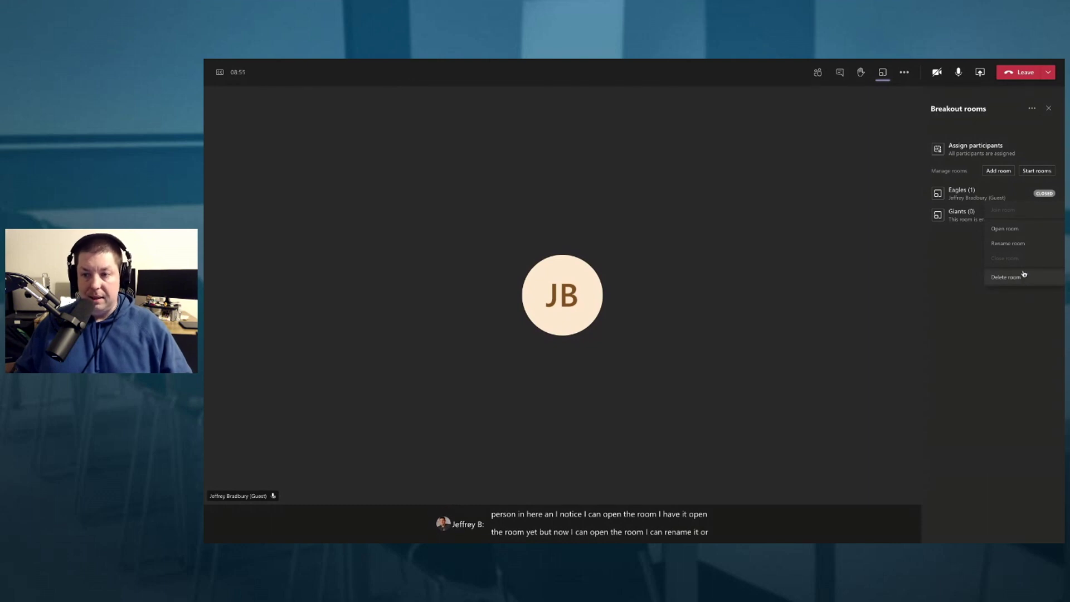
{"action": "left_click", "coordinate": [1015, 233]}
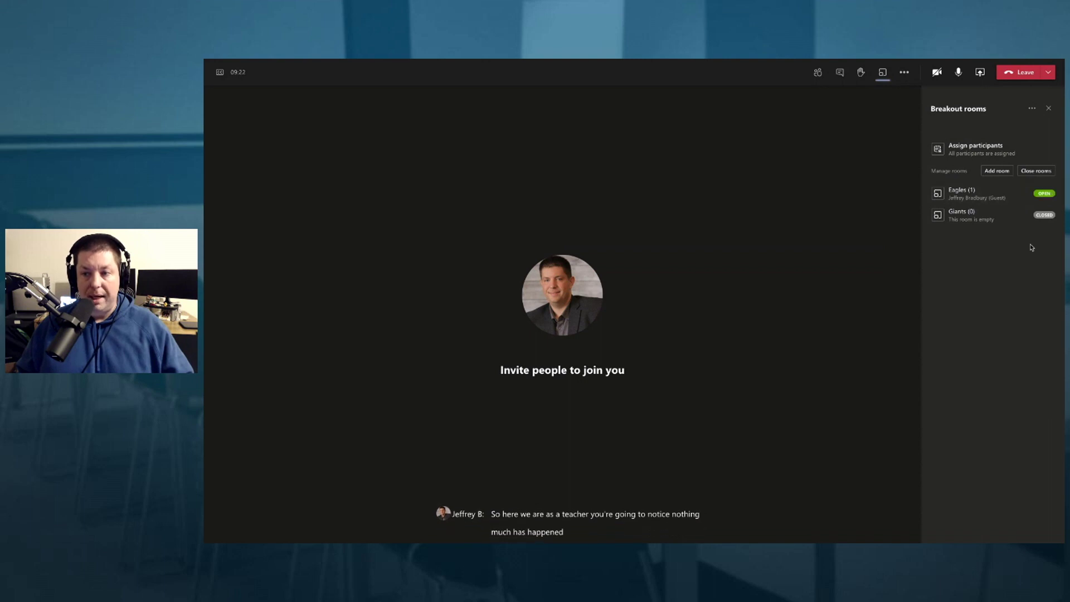
- Check the options available for the open Eagles room and close all breakout rooms
{"action": "left_click", "coordinate": [1042, 195]}
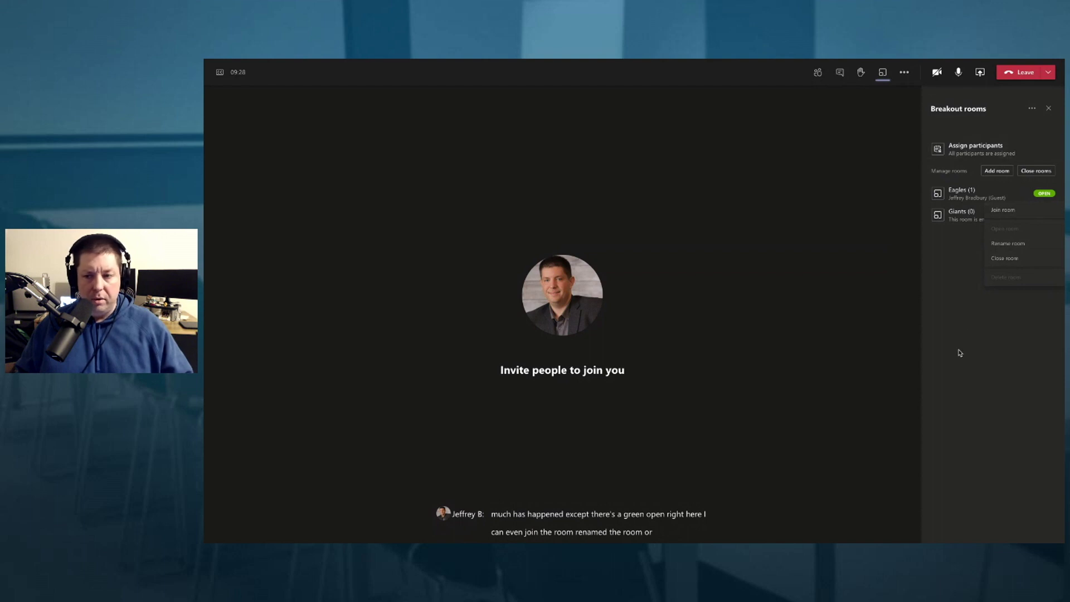
{"action": "left_click", "coordinate": [1044, 172]}
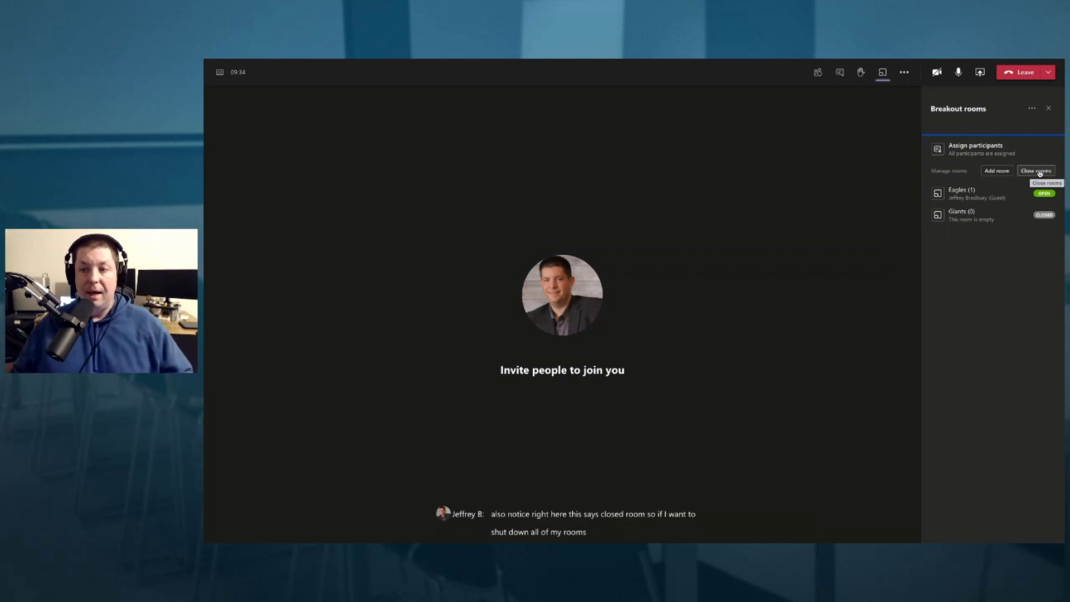
{"action": "left_click", "coordinate": [1038, 172]}
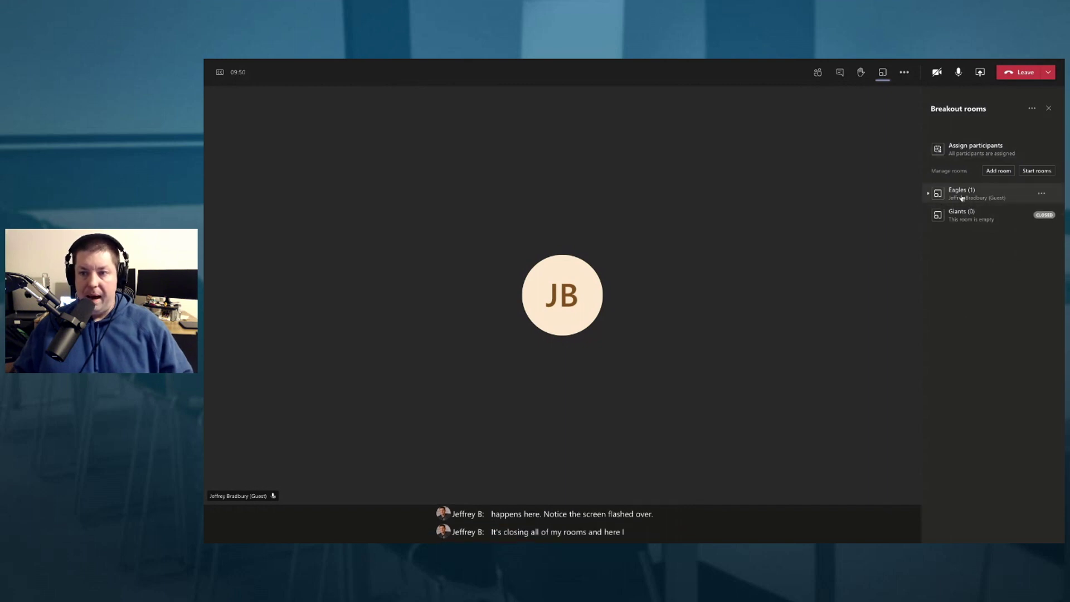
- Reassign the guest from the Eagles breakout room to the Giants room
{"action": "left_click", "coordinate": [929, 194]}
{"action": "left_click", "coordinate": [936, 227]}
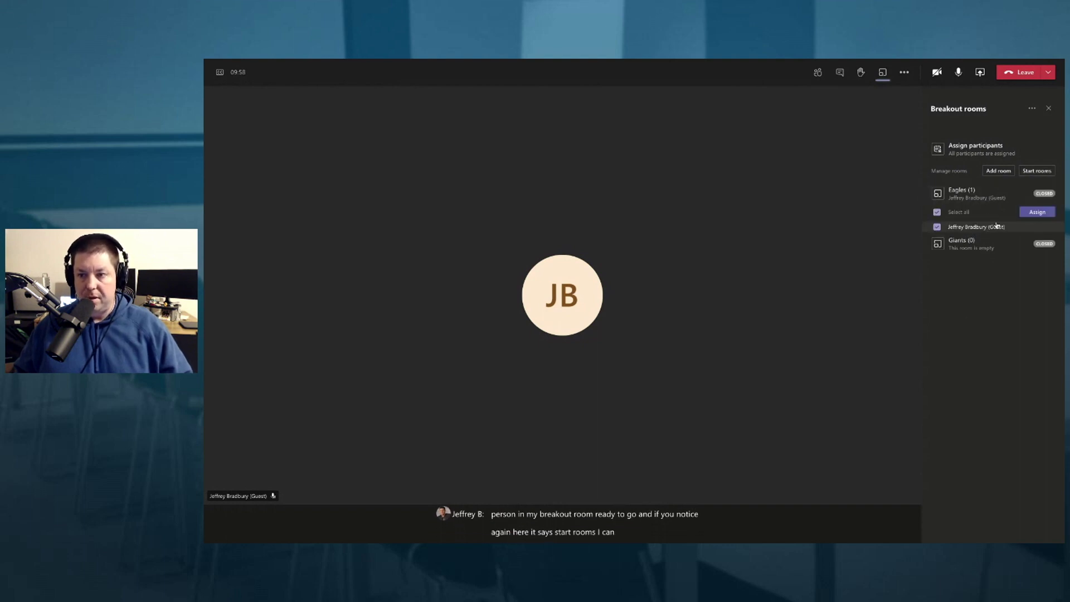
{"action": "left_click", "coordinate": [1037, 214]}
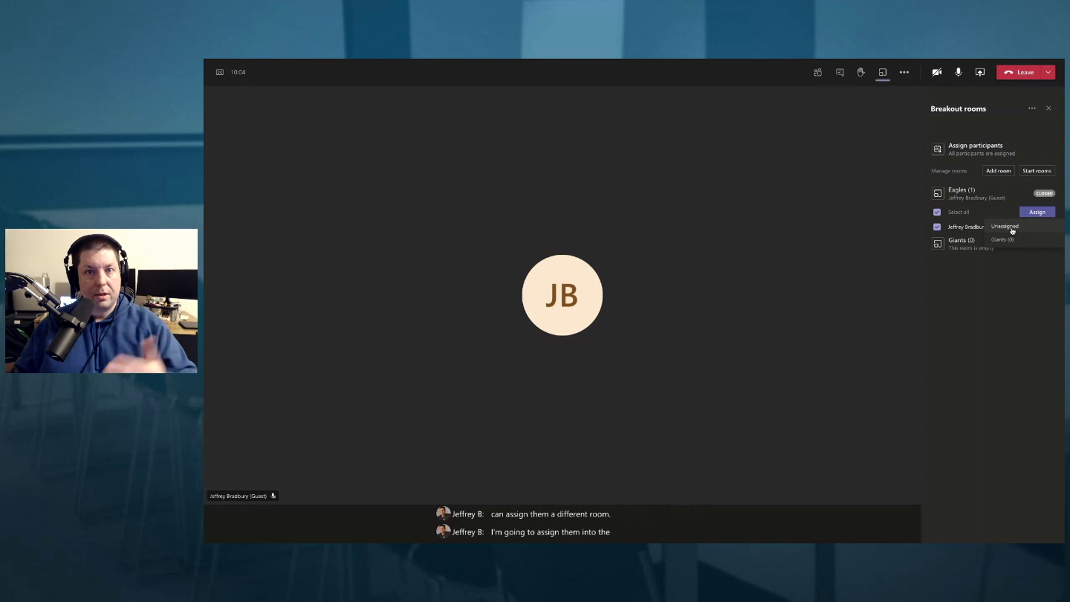
{"action": "left_click", "coordinate": [1011, 240]}
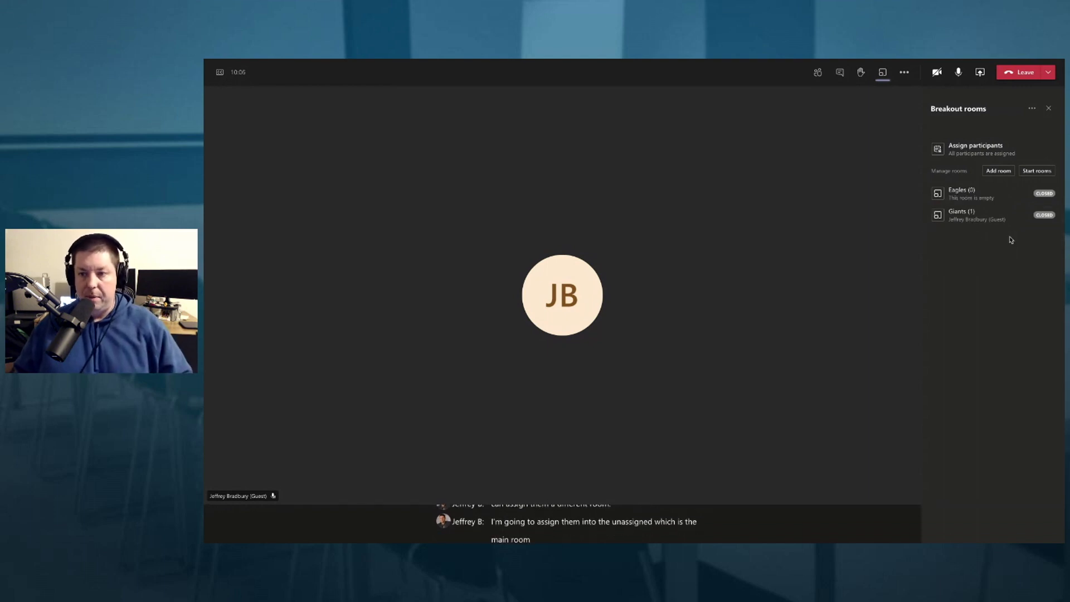
- Start the breakout rooms, expand the Giants participant list and join the Giants room
{"action": "left_click", "coordinate": [1038, 171]}
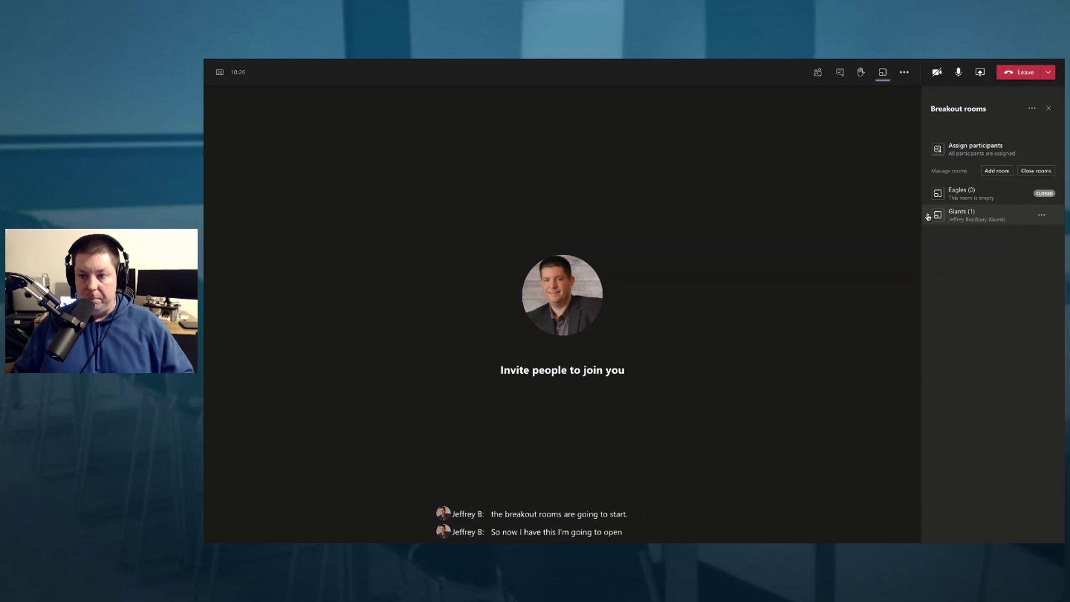
{"action": "left_click", "coordinate": [928, 217]}
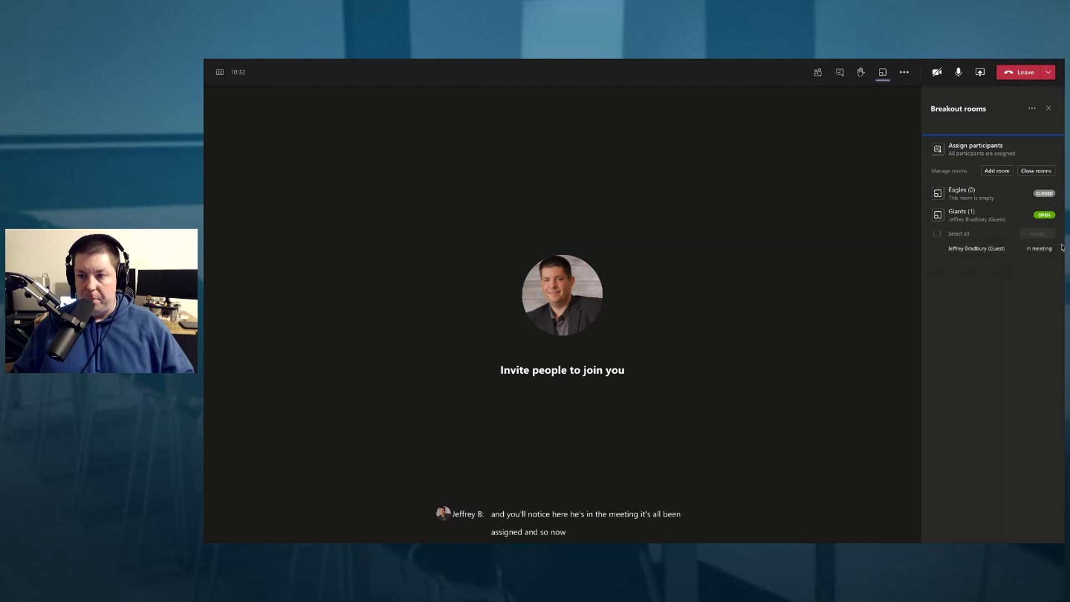
{"action": "mouse_move", "coordinate": [1052, 251]}
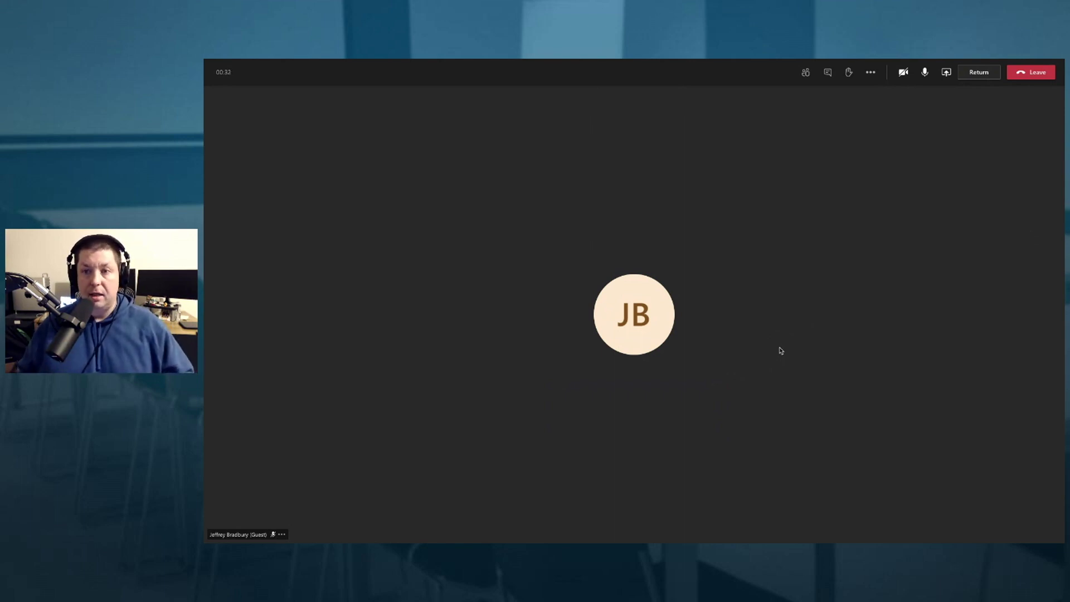
- View the Giants room's participants and post "Hello Giants Room!" in its meeting chat
{"action": "left_click", "coordinate": [809, 74]}
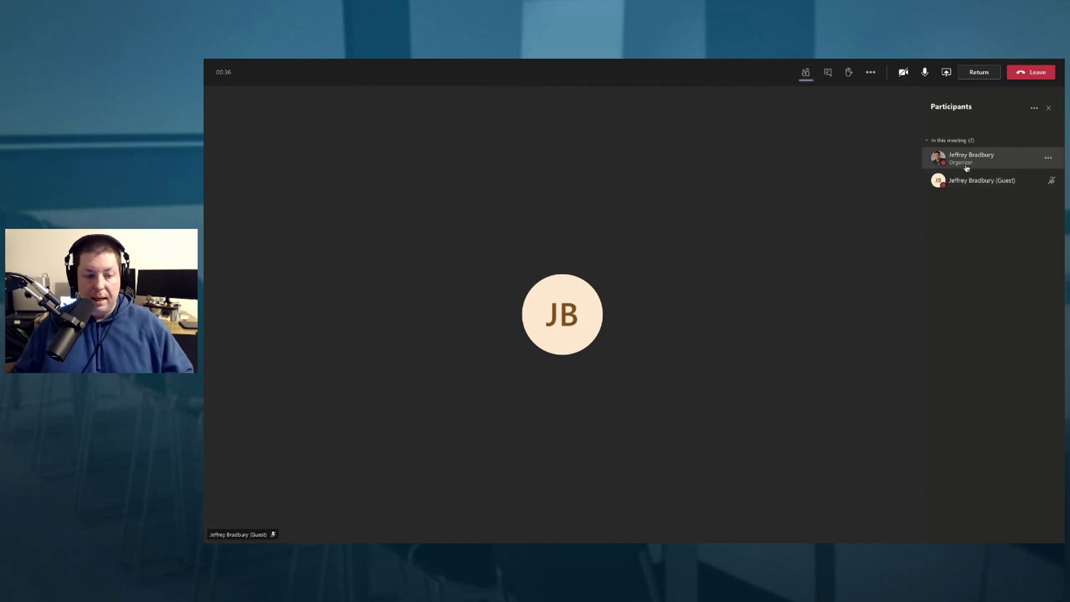
{"action": "left_click", "coordinate": [828, 73]}
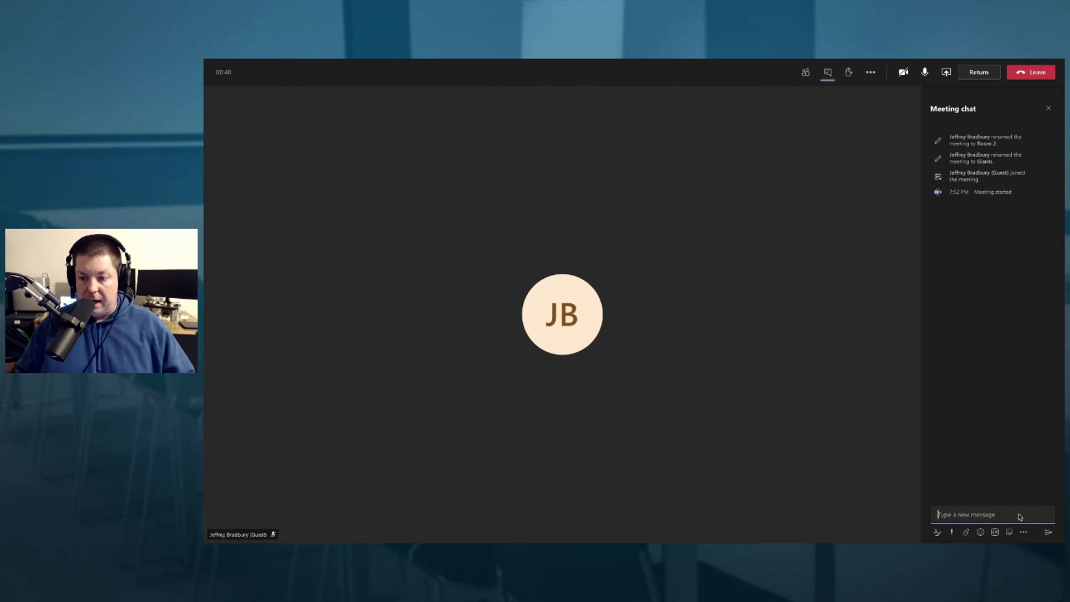
{"action": "type", "text": "Hello"}
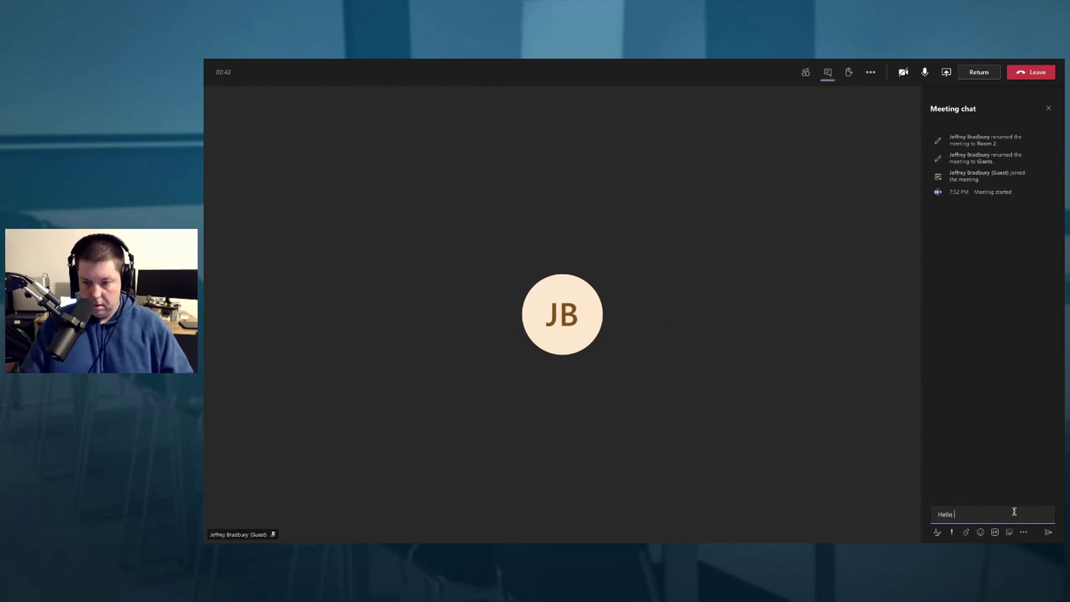
{"action": "type", "text": " Giants Room!"}
{"action": "key", "text": "Return"}
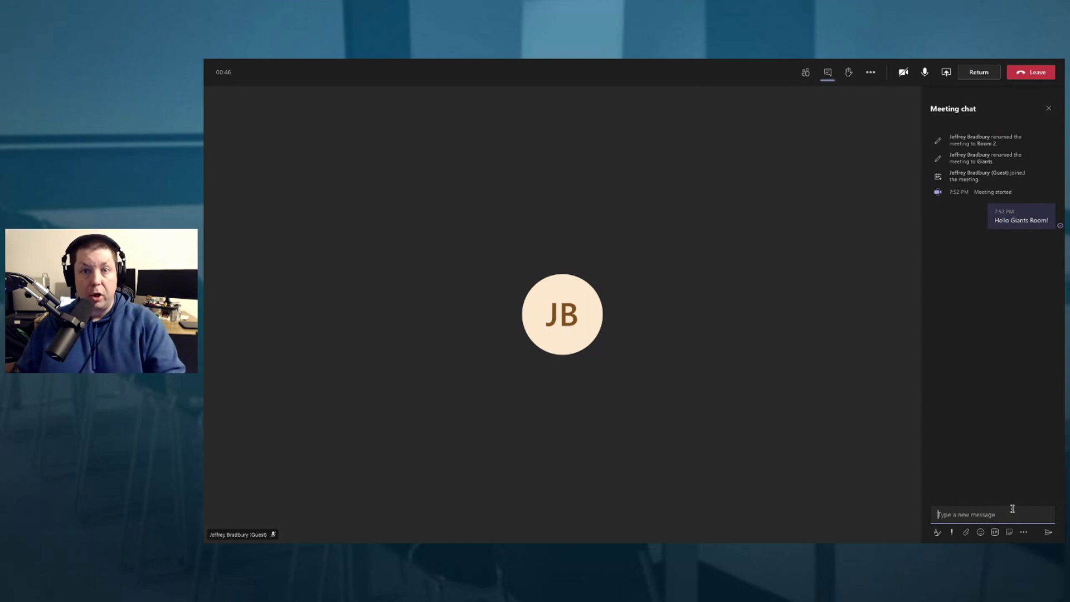
- Review the additional meeting options and the content-sharing sources available inside the Giants room, without sharing anything
{"action": "left_click", "coordinate": [870, 74]}
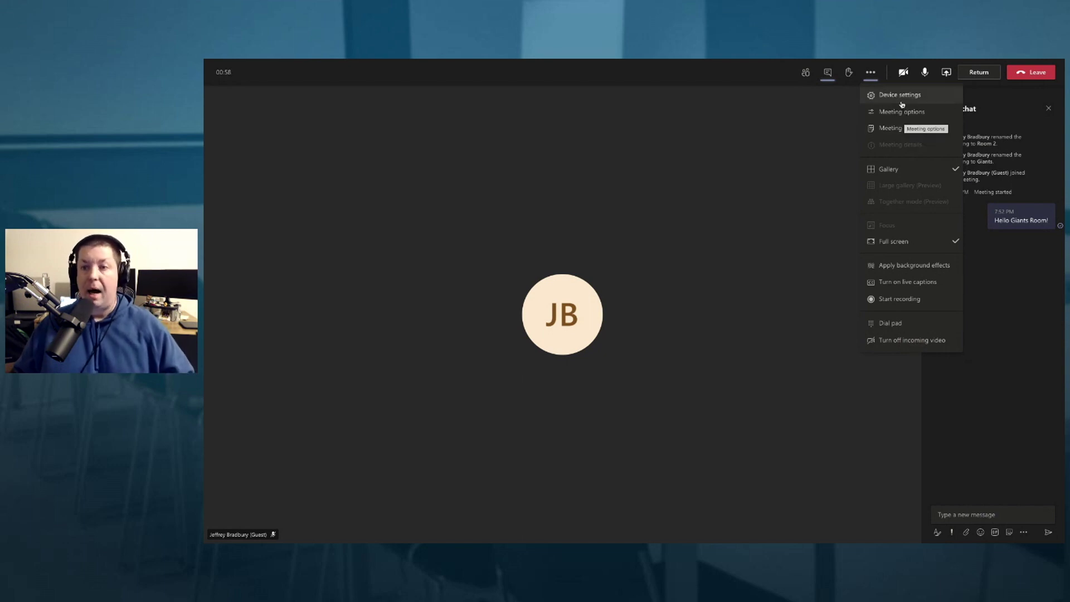
{"action": "left_click", "coordinate": [785, 120]}
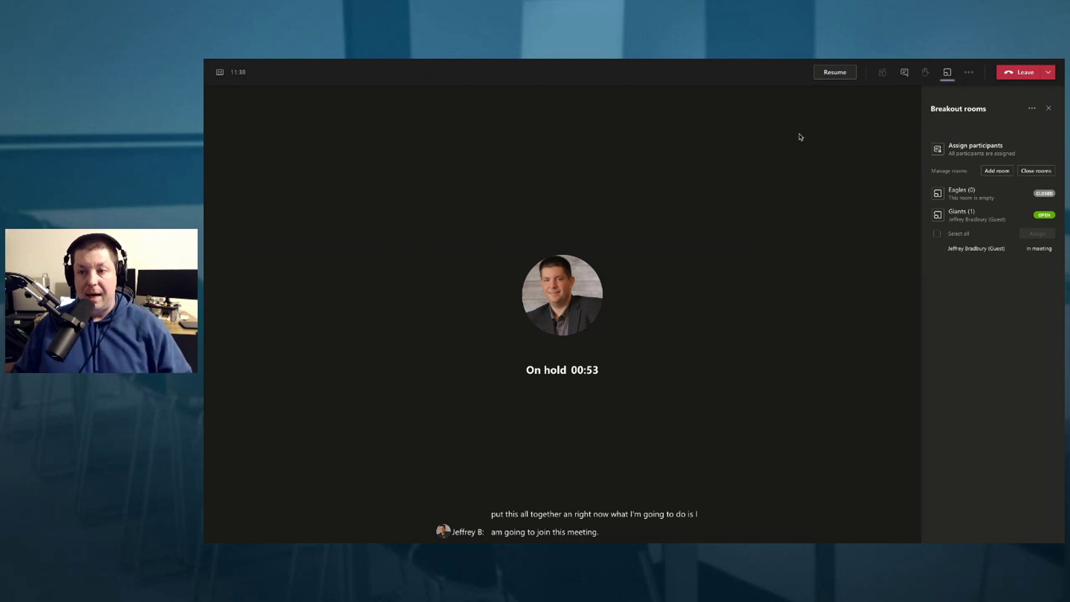
{"action": "key", "text": "ctrl+super+Right"}
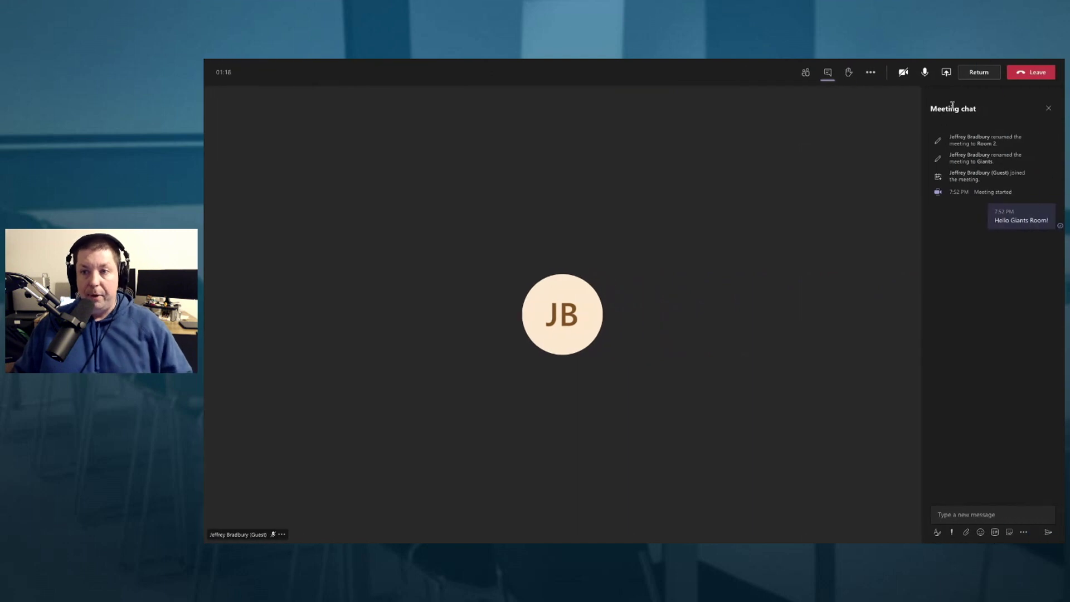
{"action": "left_click", "coordinate": [947, 73]}
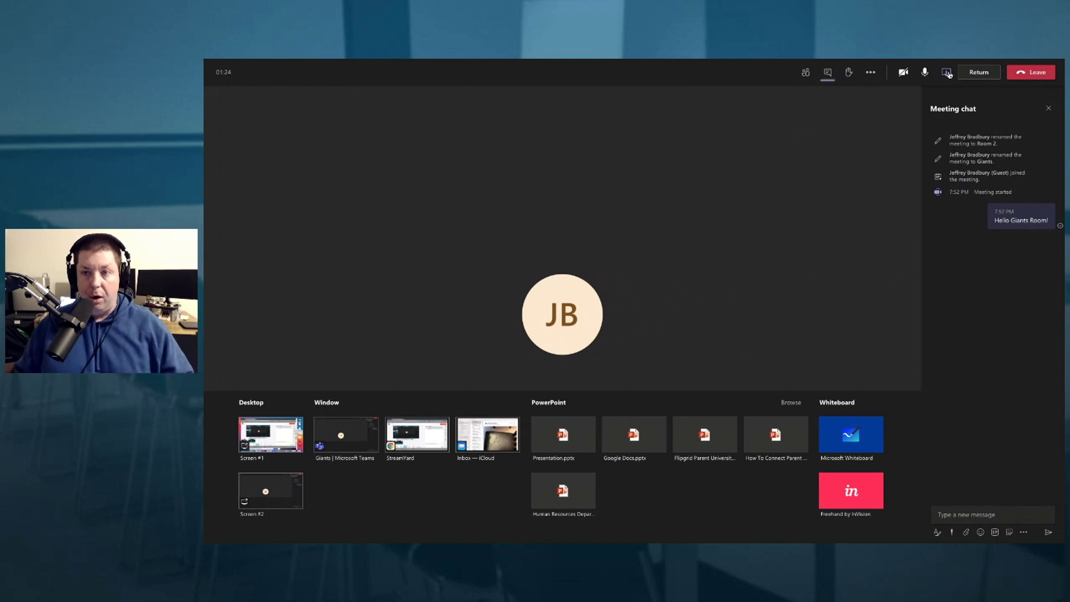
{"action": "left_click", "coordinate": [947, 73]}
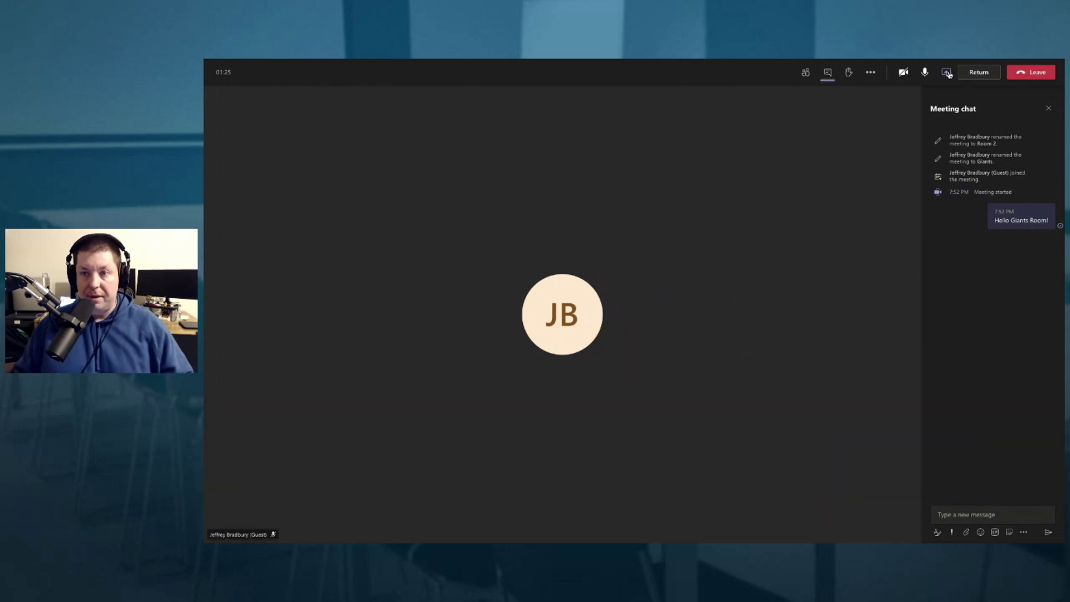
- Return from the Giants room to the main meeting and exit the meeting
{"action": "left_click", "coordinate": [979, 73]}
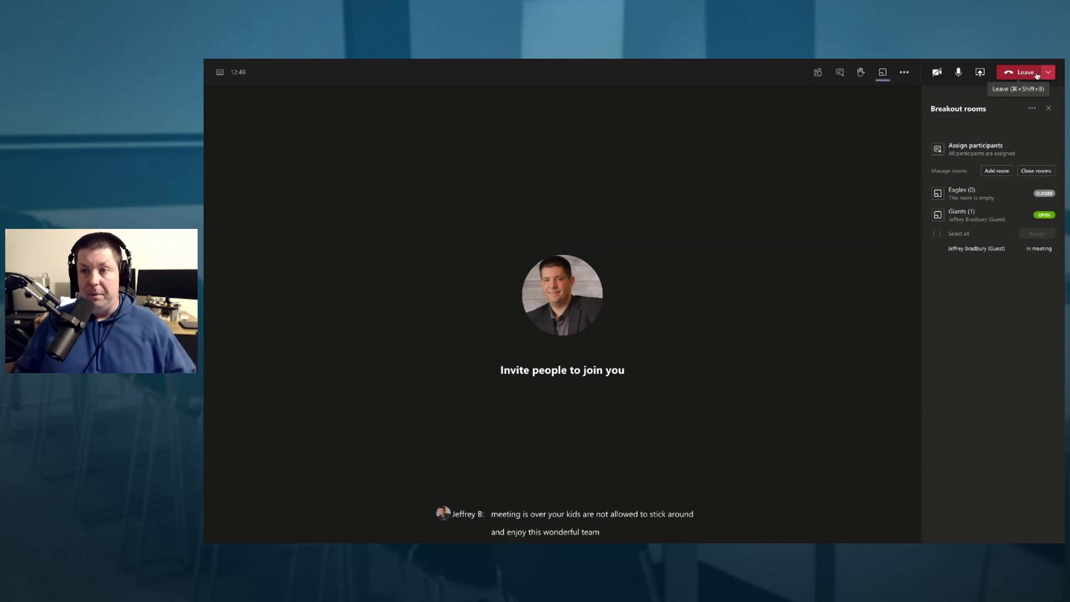
{"action": "left_click", "coordinate": [1048, 73]}
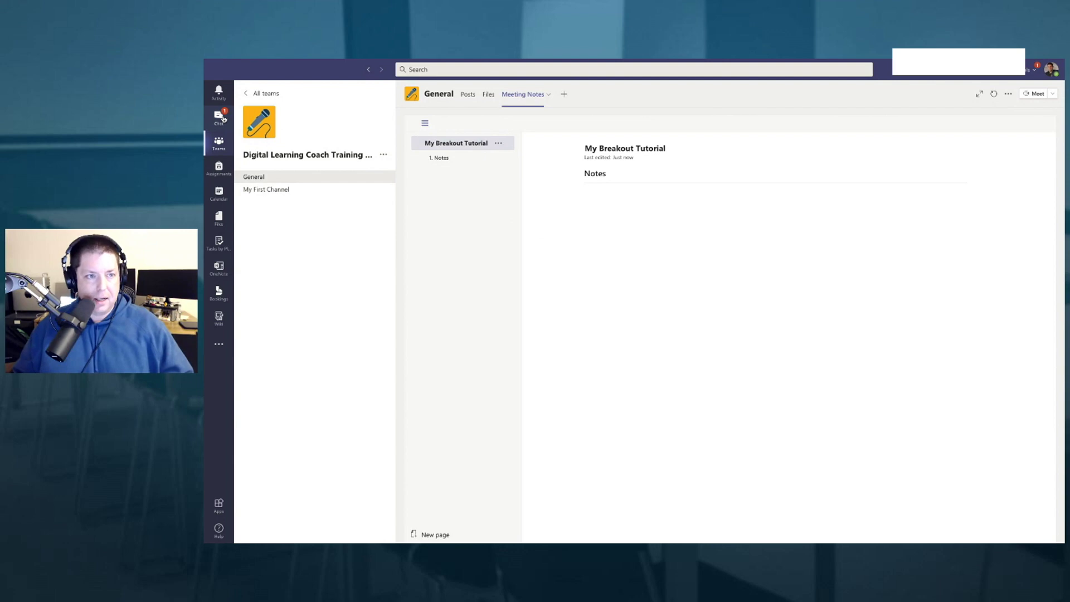
- Open the Giants room's chat in the main Teams window, check its participants and send an orange pufferfish sticker
{"action": "left_click", "coordinate": [223, 118]}
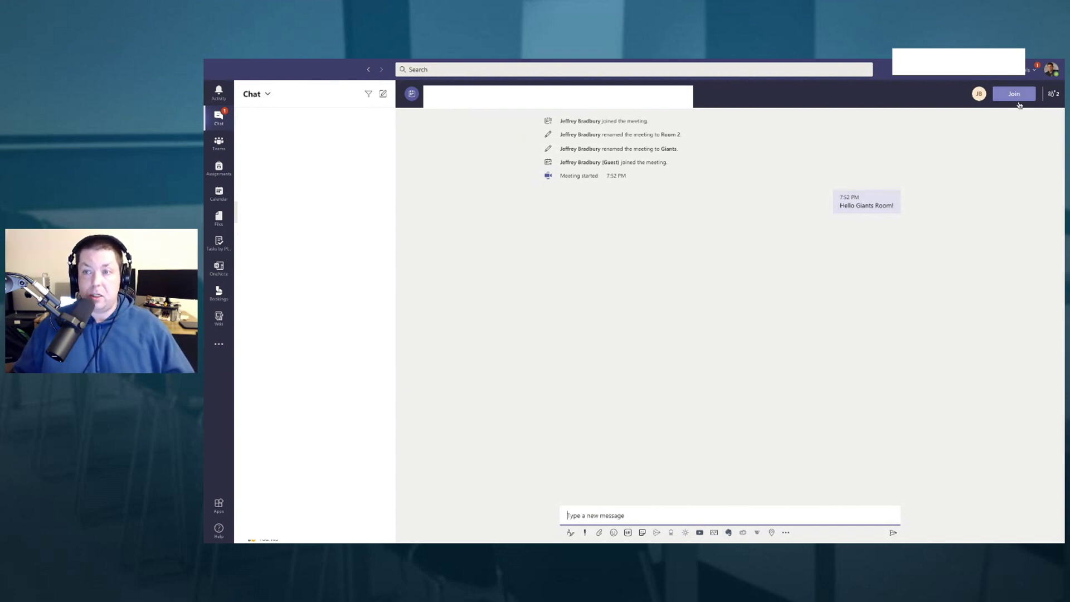
{"action": "left_click", "coordinate": [1052, 94]}
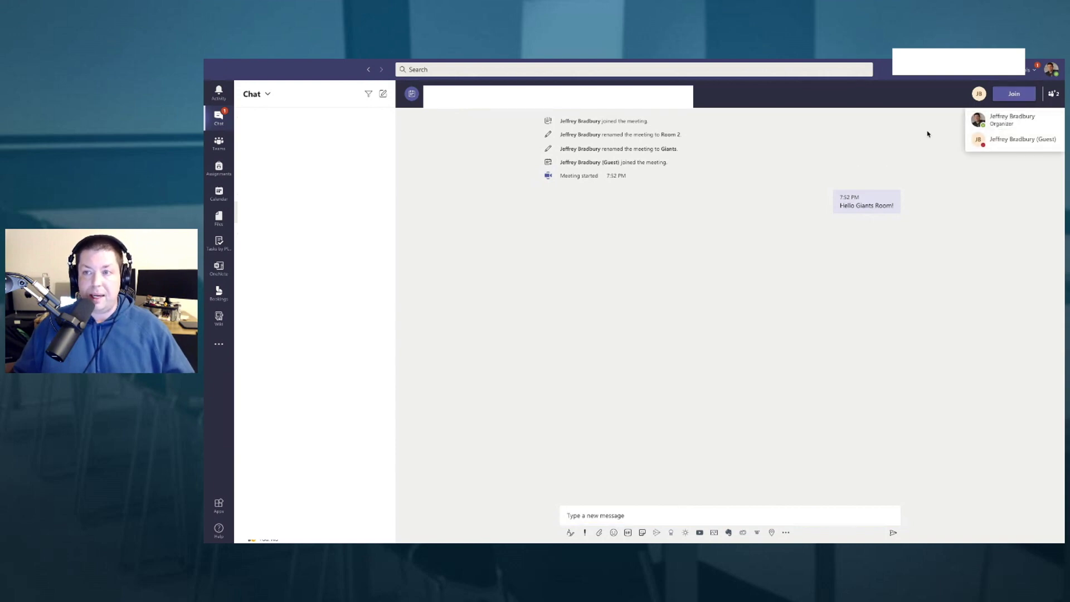
{"action": "left_click", "coordinate": [642, 532]}
{"action": "left_click", "coordinate": [627, 393]}
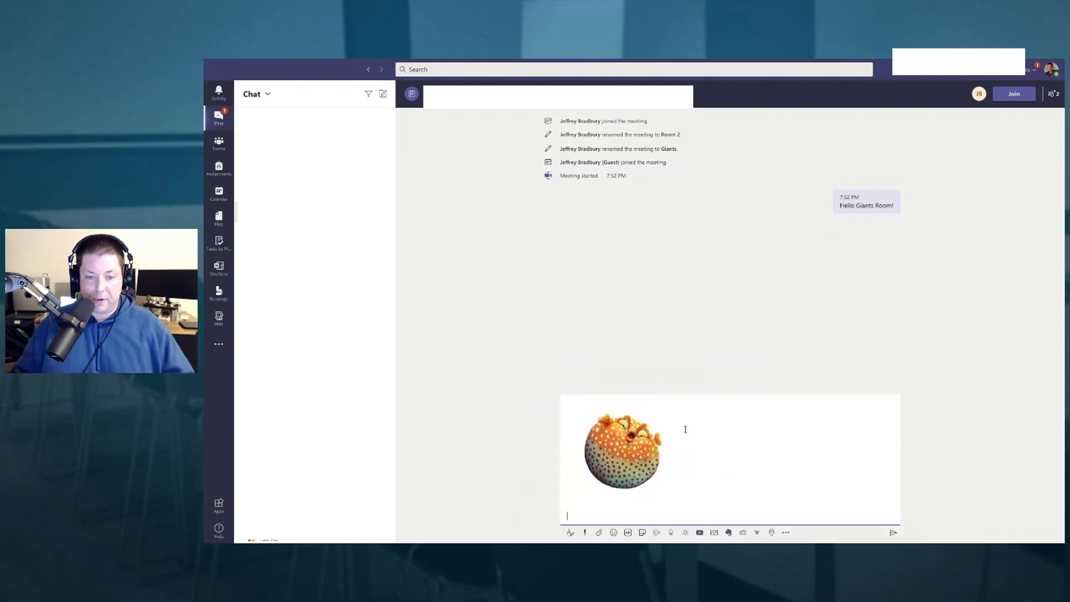
{"action": "left_click", "coordinate": [892, 532]}
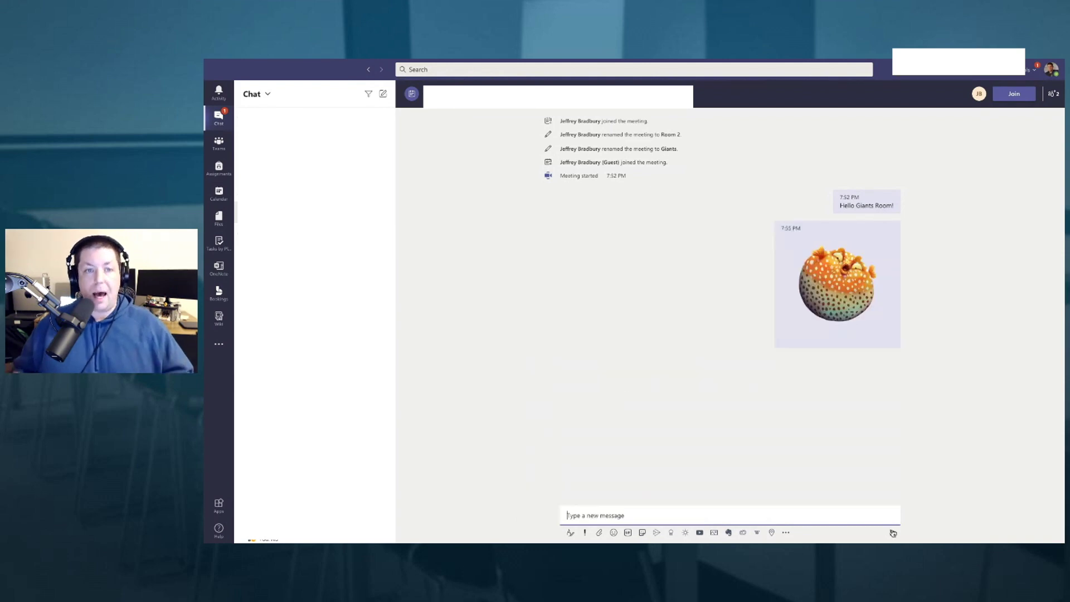